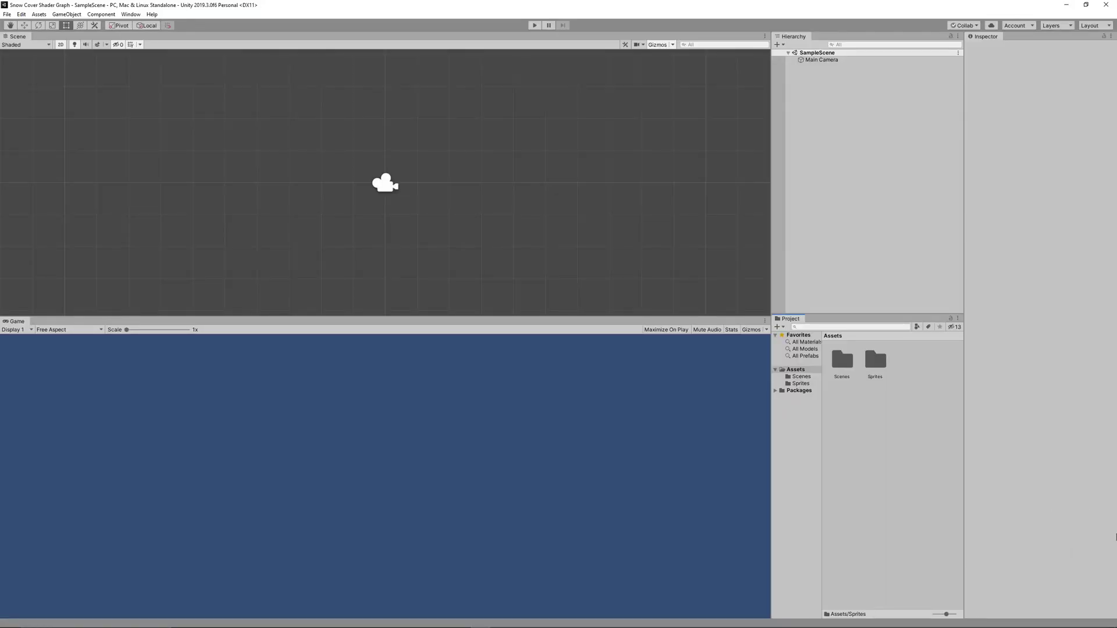
- Look through the sprites in the Sprites folder and return to the Assets folder
double_click(875, 367)
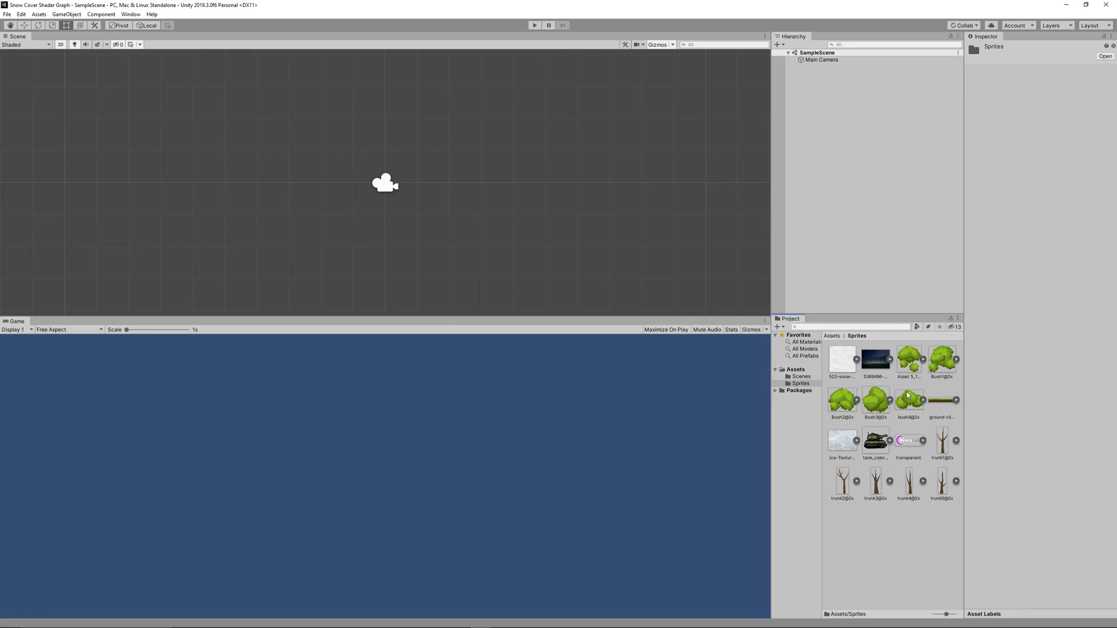
left_click(869, 440)
left_click(873, 373)
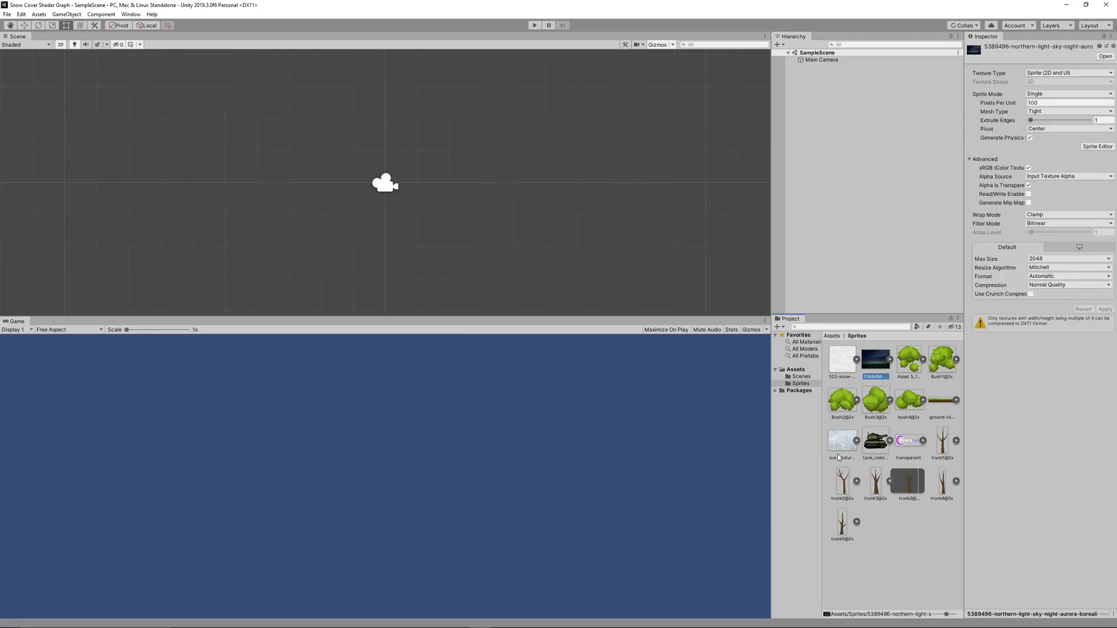
left_click(796, 370)
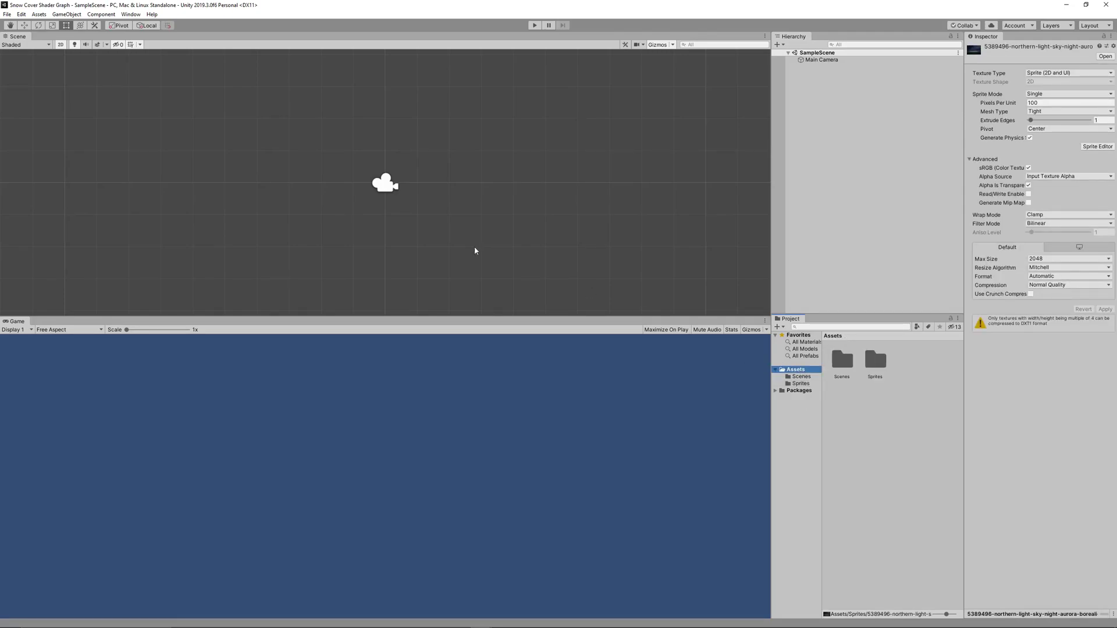
- Check the Universal RP package's details and dependencies in the Package Manager, and close it
left_click(101, 14)
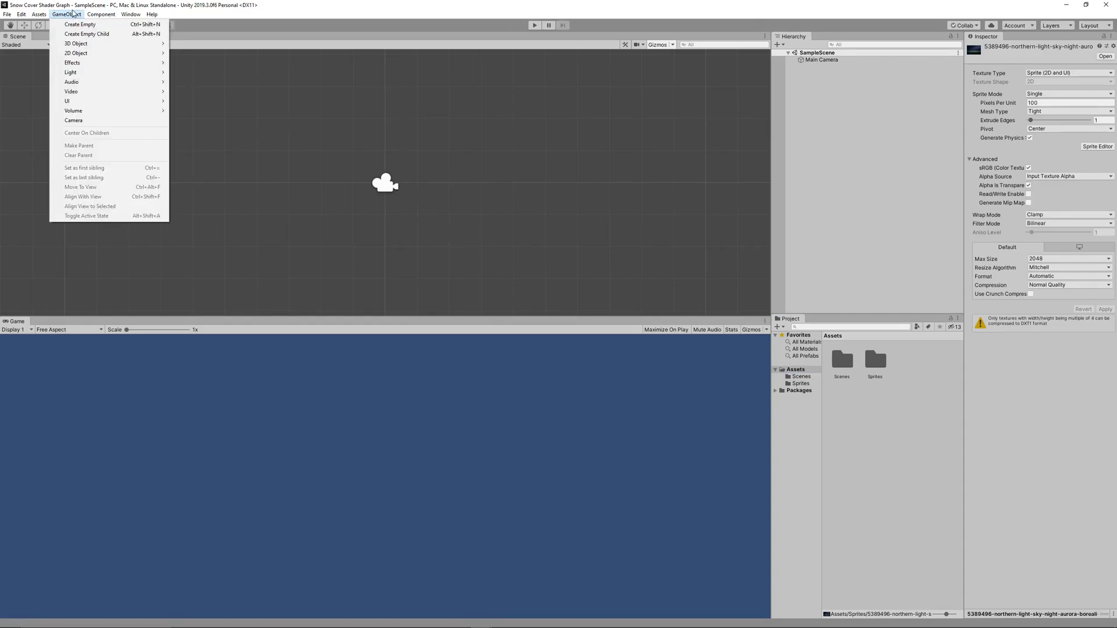
left_click(155, 69)
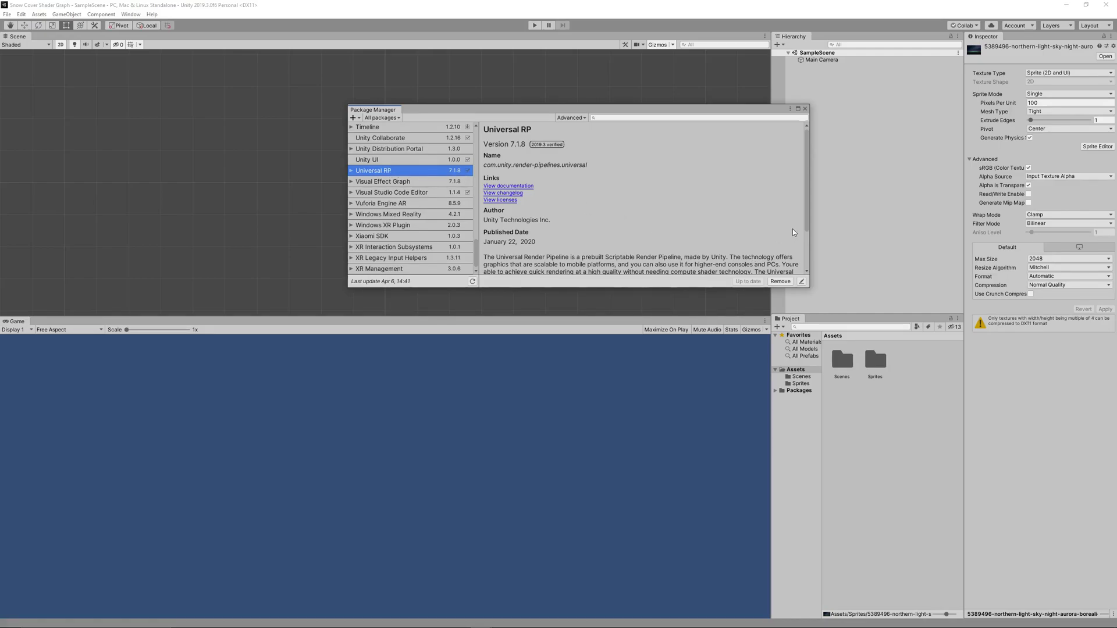
left_click_drag(803, 219, 811, 256)
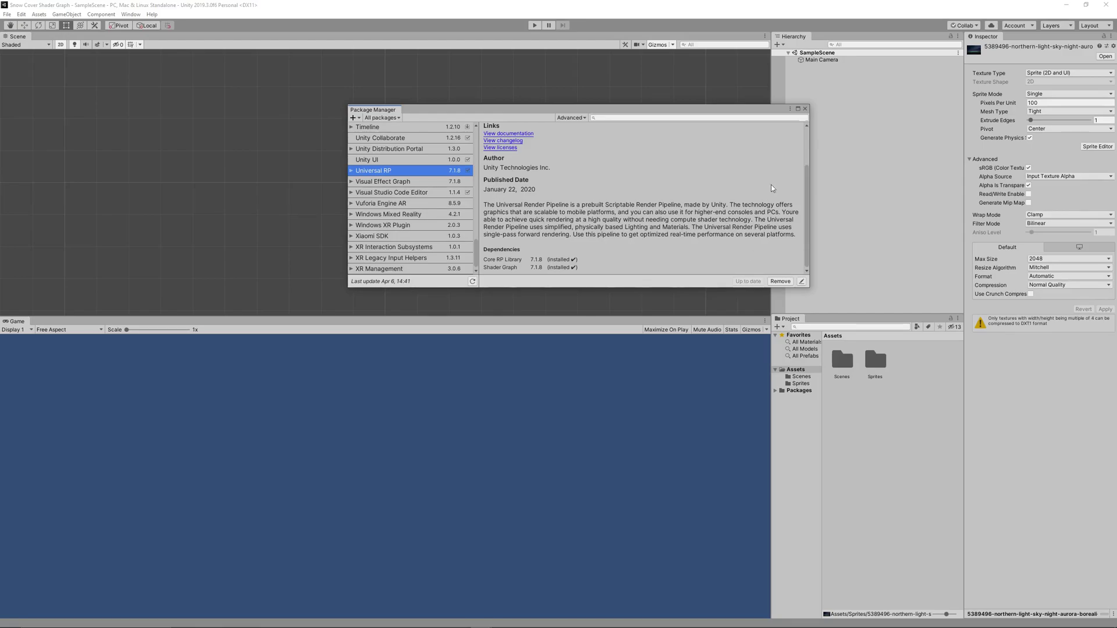
left_click(806, 110)
- Create a Universal Render Pipeline asset with forward renderer in the Assets folder, named 2D Renderer
right_click(866, 415)
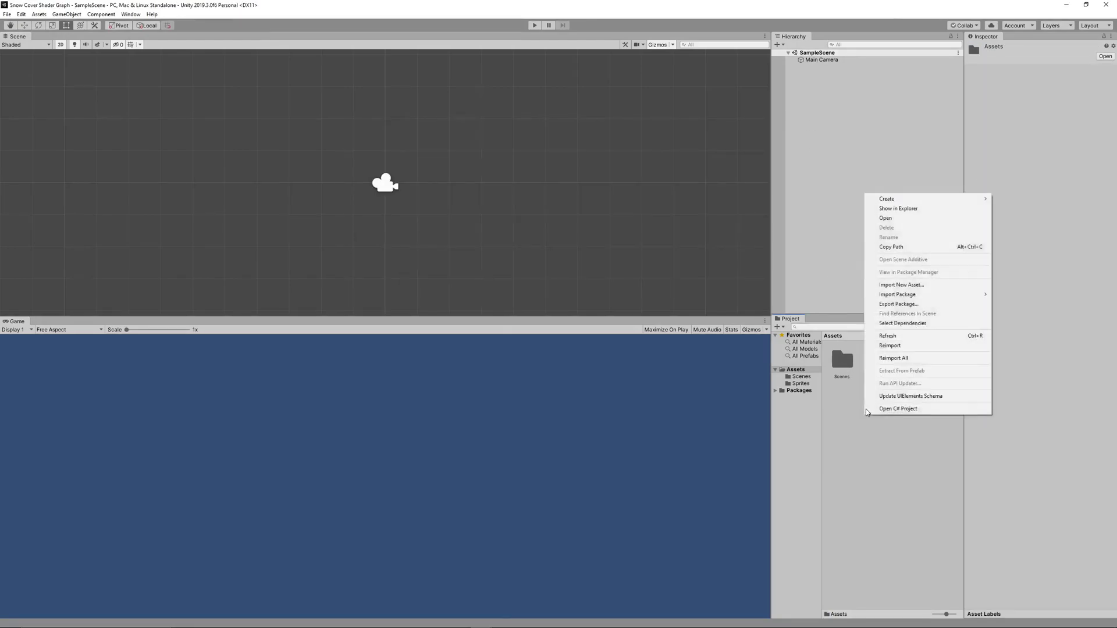
mouse_move(914, 204)
mouse_move(1015, 327)
mouse_move(943, 327)
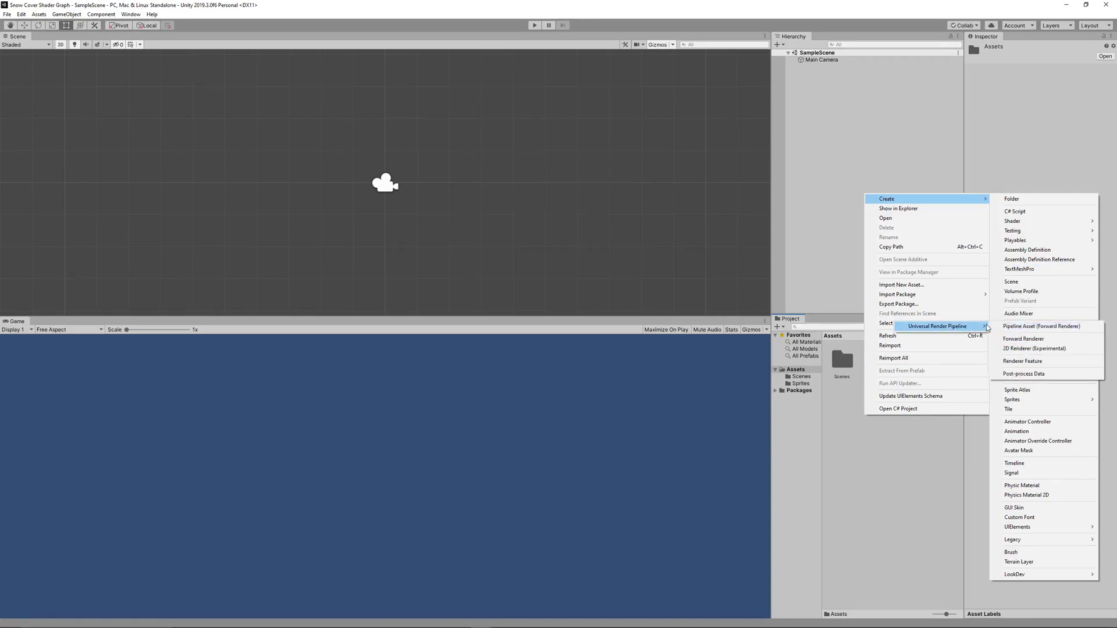
left_click(1005, 327)
type("2")
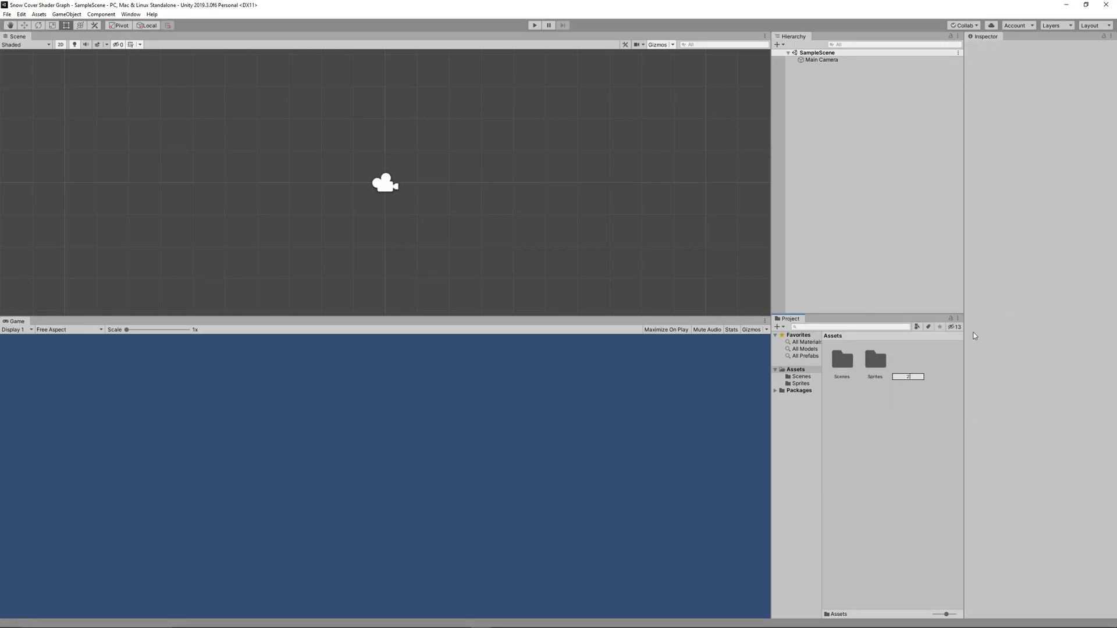
type("D Renderer")
key("Return")
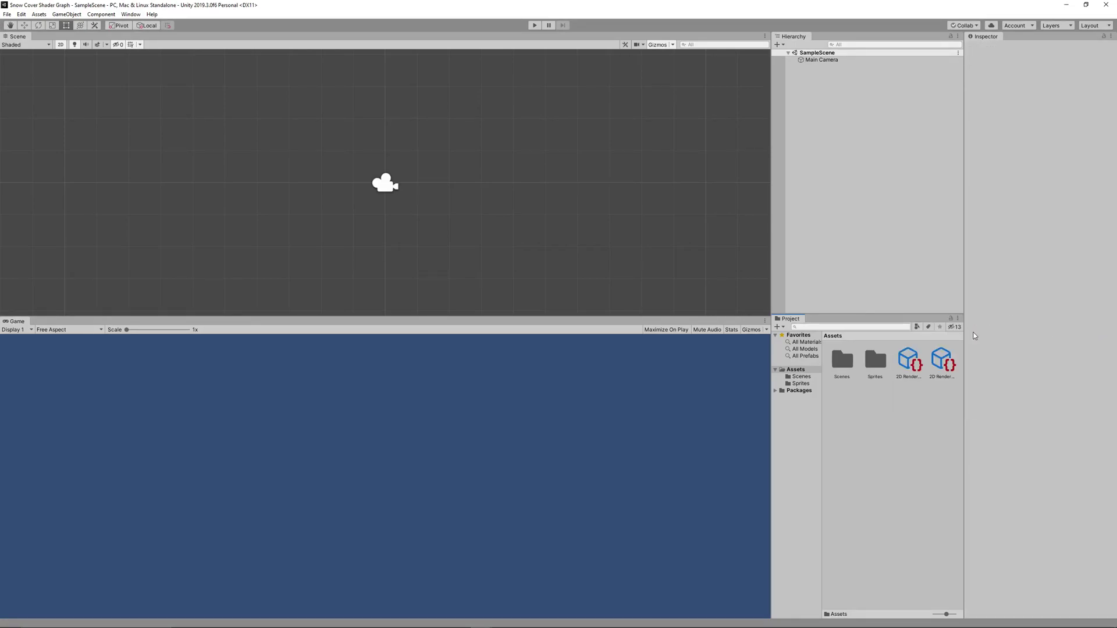
- Assign the 2D Renderer asset as the scriptable render pipeline in the project's Graphics settings
left_click(21, 14)
left_click(88, 260)
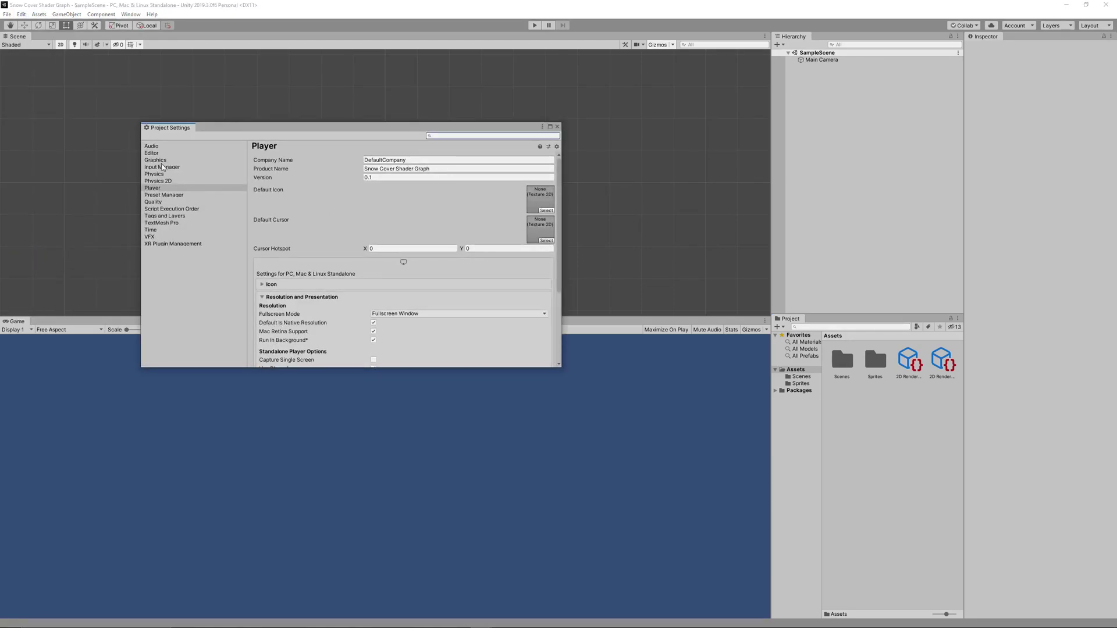
left_click(160, 162)
left_click(550, 167)
double_click(385, 144)
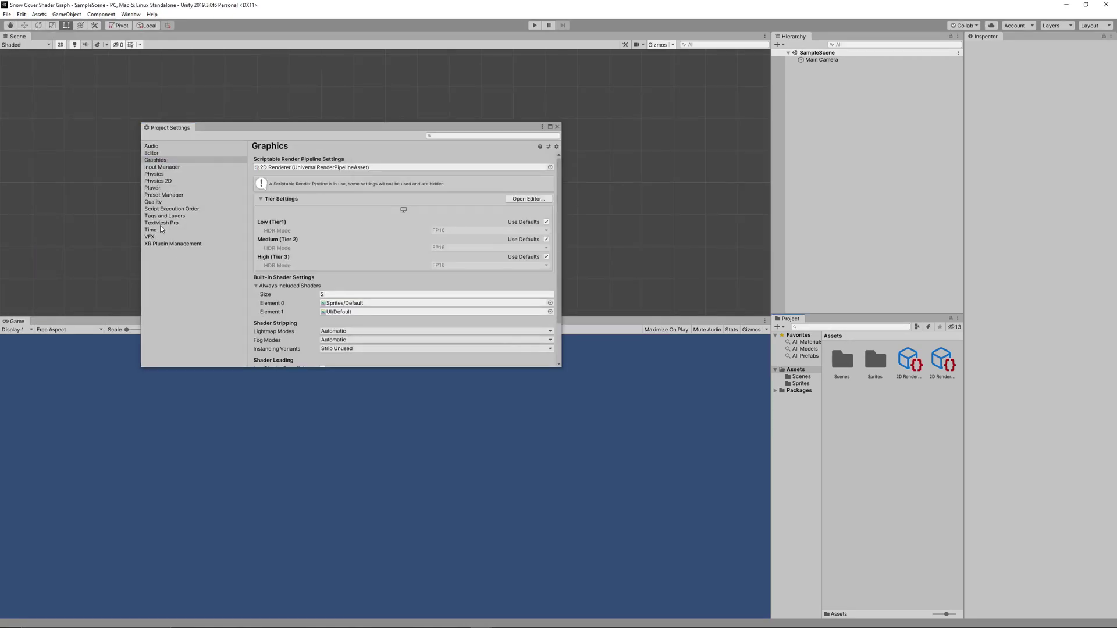
- Assign the 2D Renderer asset as the rendering pipeline in the Quality settings and close the project settings
left_click(155, 202)
left_click(549, 282)
double_click(466, 143)
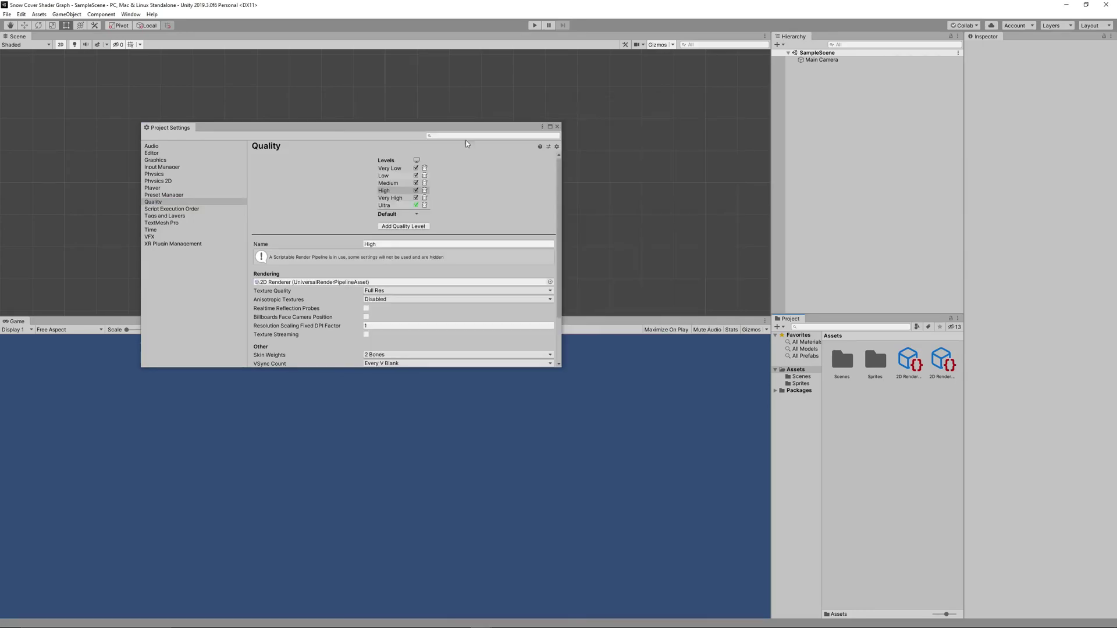
left_click(556, 126)
- Create a 2D Renderer Sprite Unlit Graph shader in the Assets folder, named SnowCoverShader
right_click(881, 413)
mouse_move(943, 198)
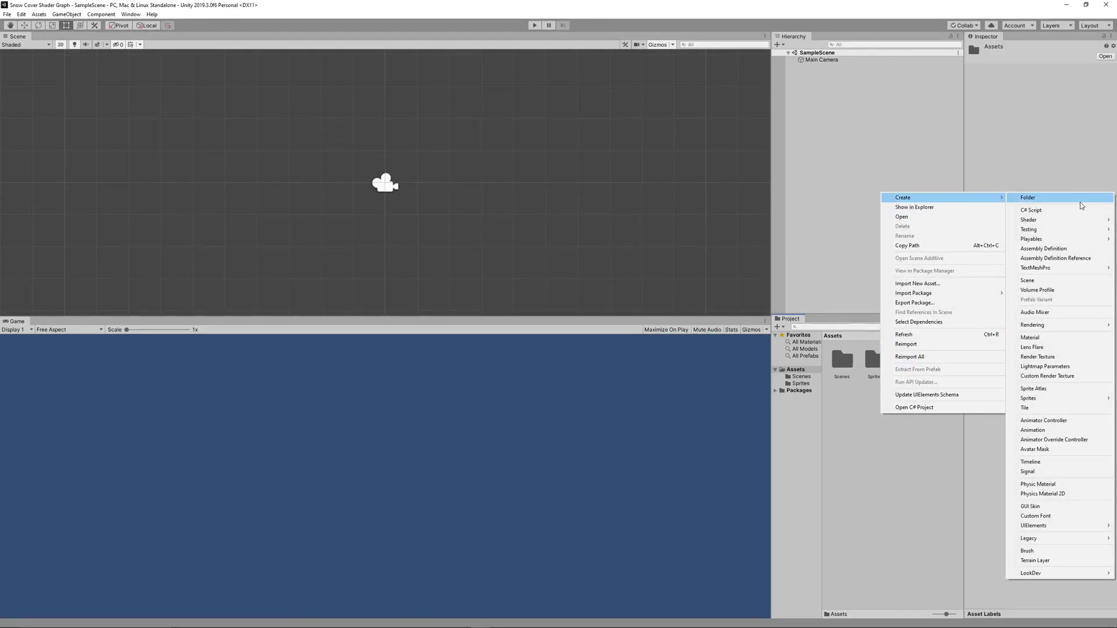
mouse_move(1048, 226)
mouse_move(960, 271)
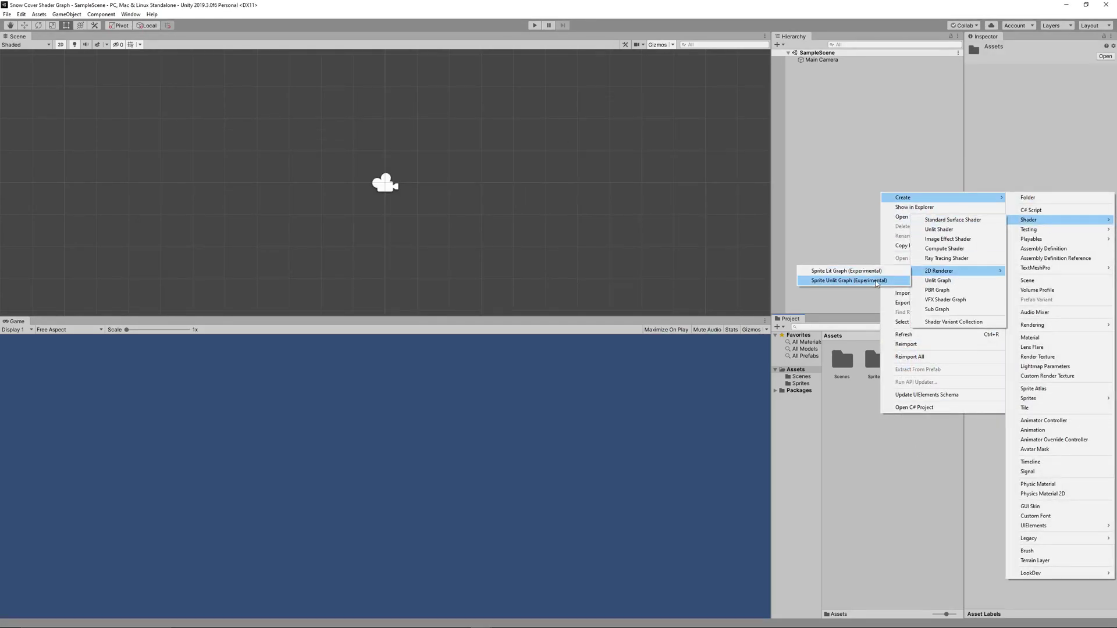
left_click(877, 281)
type("SnowCoverShader")
key("Return")
- Add the northern-light night sky sprite from the Sprites folder to the scene and name it BackGround
double_click(875, 362)
left_click_drag(875, 361, 848, 153)
key("F2")
type("BackGround")
key("Return")
left_click(848, 182)
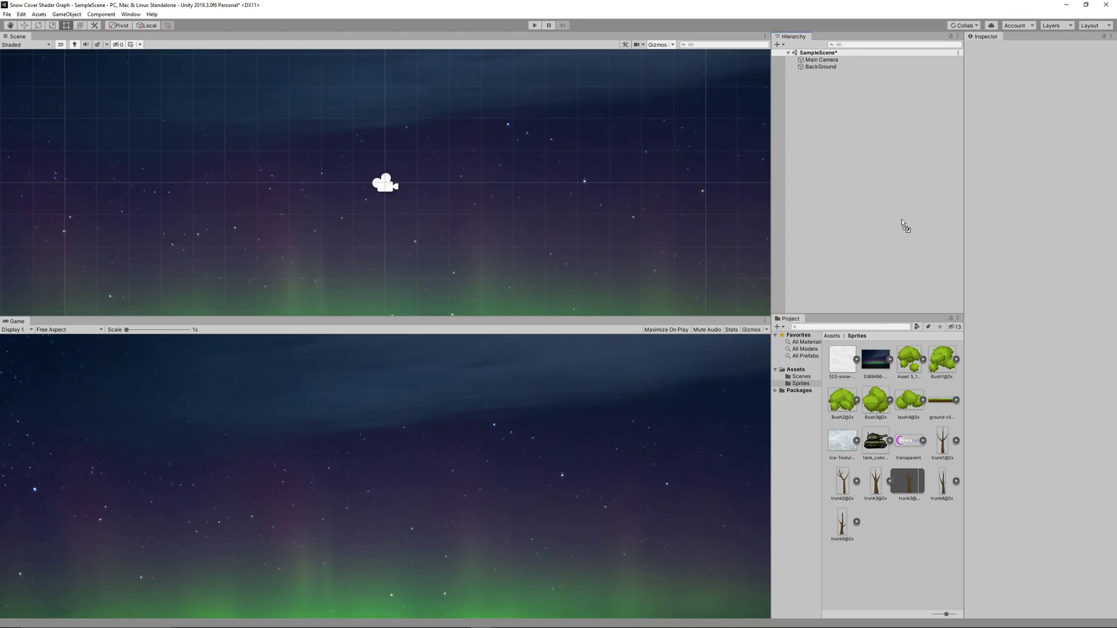
- Add the ground sprite to the scene and set the Main Camera's size to 7
left_click_drag(902, 219, 878, 197)
scroll(605, 207, "down", 5)
left_click(821, 60)
left_click(1028, 152)
type("7")
scroll(658, 170, "down", 3)
- Rename the ground sprite object Ground
left_click(839, 73)
key("F2")
type("Ground")
key("Return")
- Move and scale the ground strip so it spans the lower part of the camera view
scroll(579, 213, "down", 8)
key("w")
key("r")
left_click_drag(560, 194, 581, 225)
scroll(599, 200, "down", 10)
key("r")
key("w")
left_click_drag(591, 217, 580, 219)
key("r")
left_click_drag(564, 317, 565, 289)
- Add the leafy tree crown sprite to the scene as Tree1, with order in layer 1, and raise it slightly
left_click_drag(945, 370, 878, 177)
left_click(838, 81)
type("Tree1")
key("Return")
left_click(1028, 200)
type("1")
left_click_drag(566, 180, 563, 174)
- Add the trunk1@2x sprite as Trunk1 and align trunk and crown into one tree standing on the ground
left_click_drag(935, 449, 826, 81)
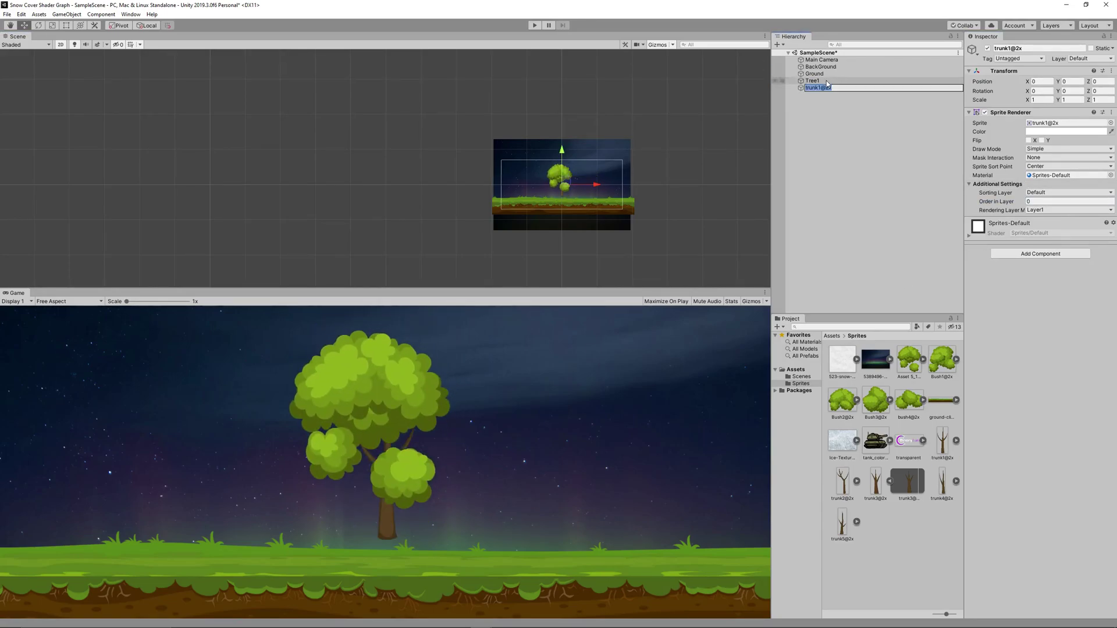
scroll(589, 200, "up", 1)
scroll(567, 200, "up", 10)
left_click_drag(552, 143, 548, 112)
left_click(553, 116)
left_click_drag(500, 289, 500, 268)
- Open the SnowCoverShader graph, enlarge its editing area, and shrink the main preview into a corner
right_click(905, 538)
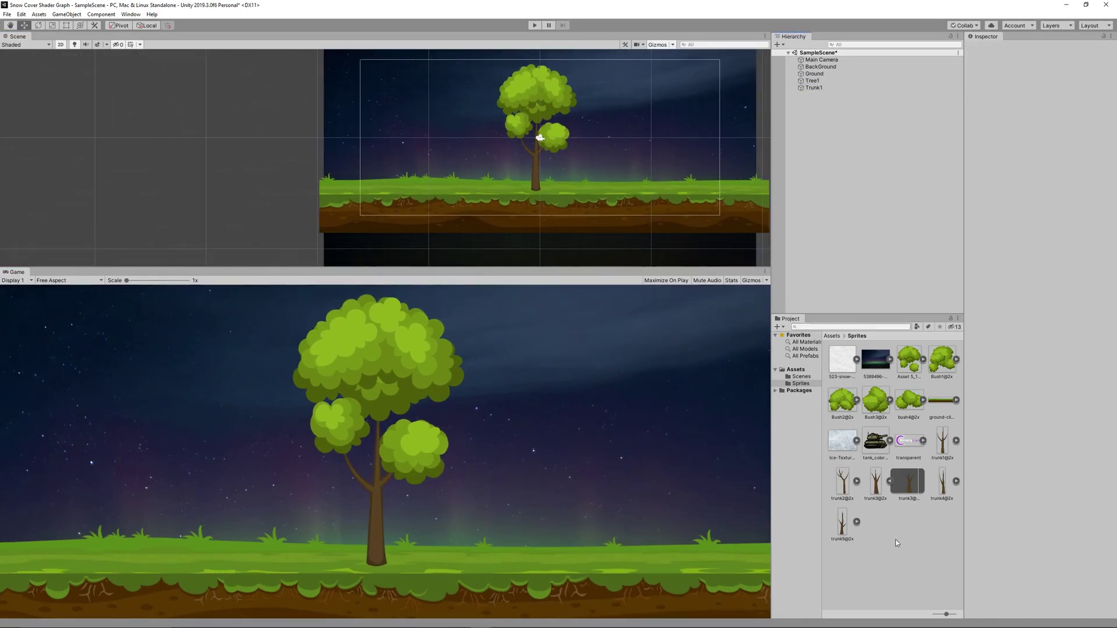
mouse_move(938, 328)
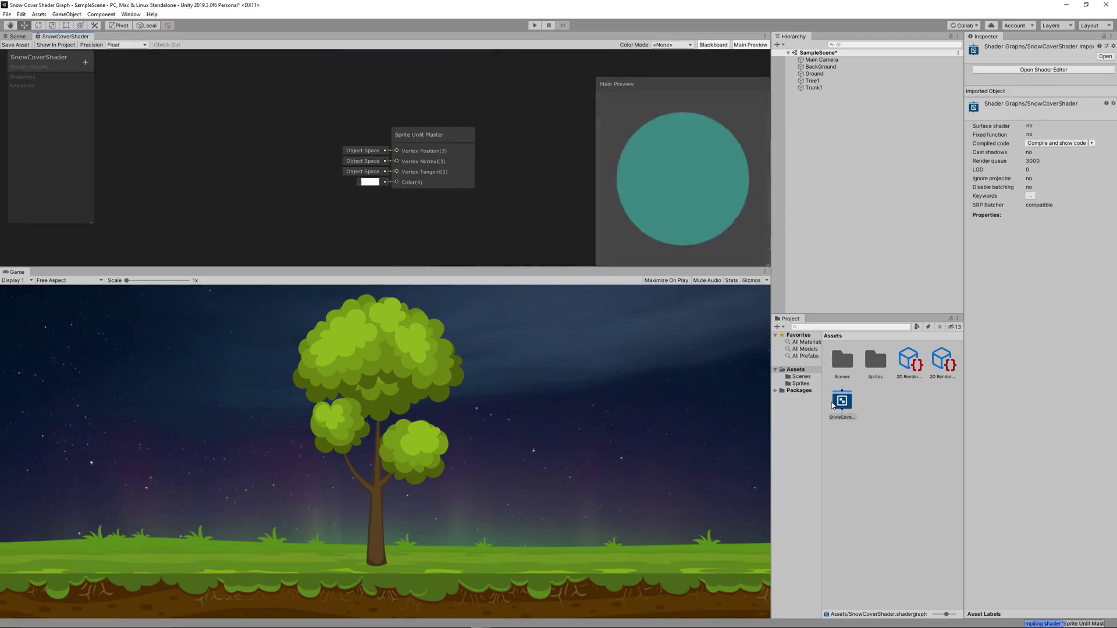
left_click_drag(562, 269, 563, 389)
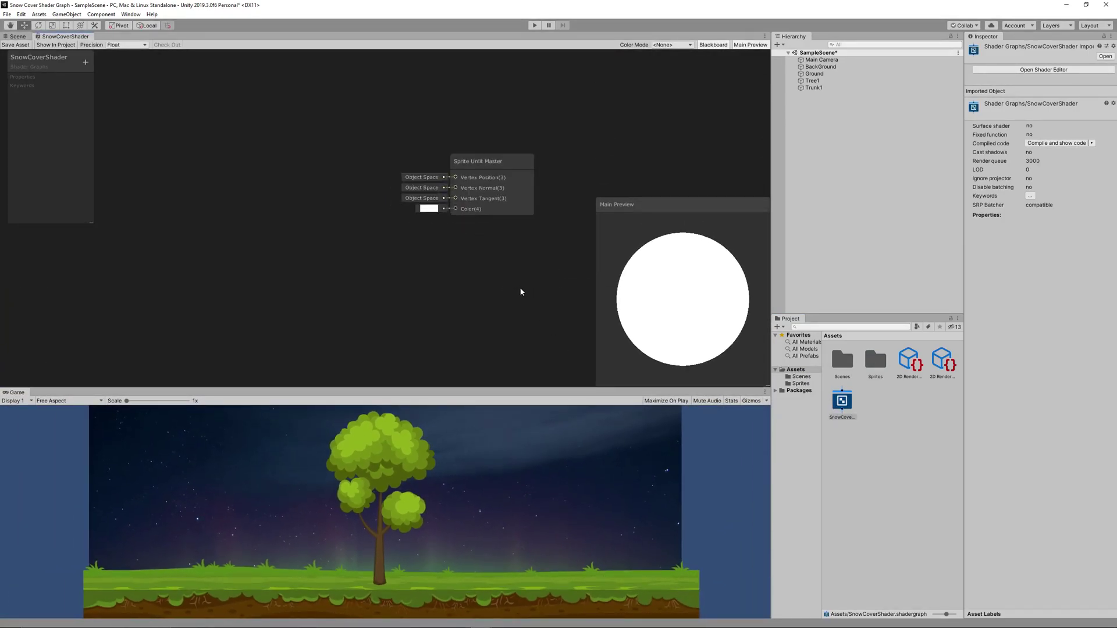
middle_click_drag(506, 283, 552, 298)
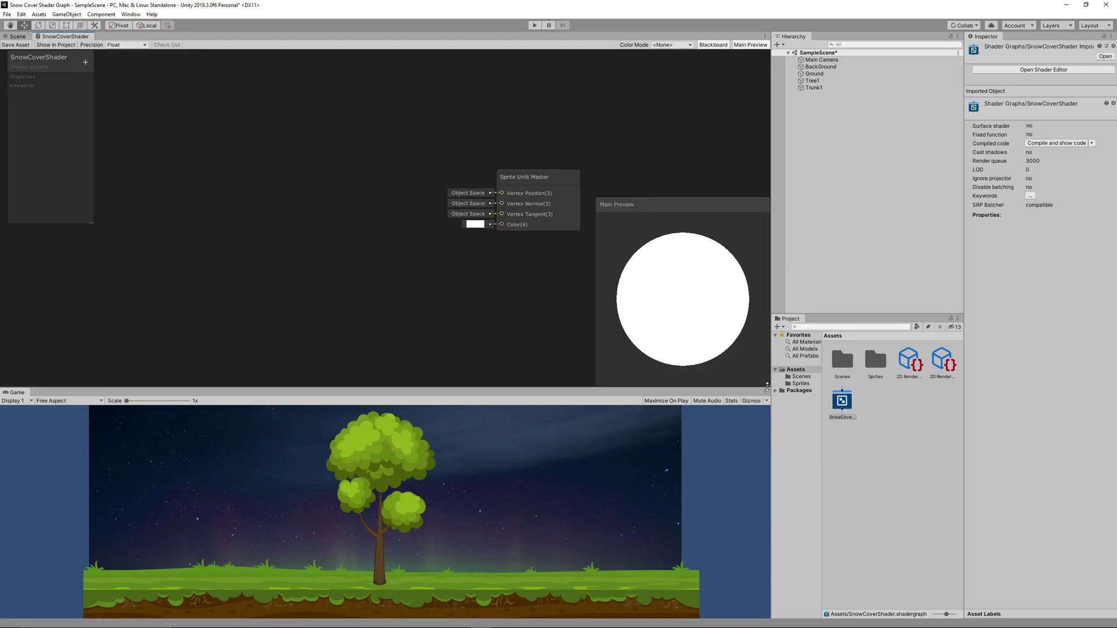
left_click_drag(767, 384, 714, 310)
left_click_drag(664, 203, 743, 288)
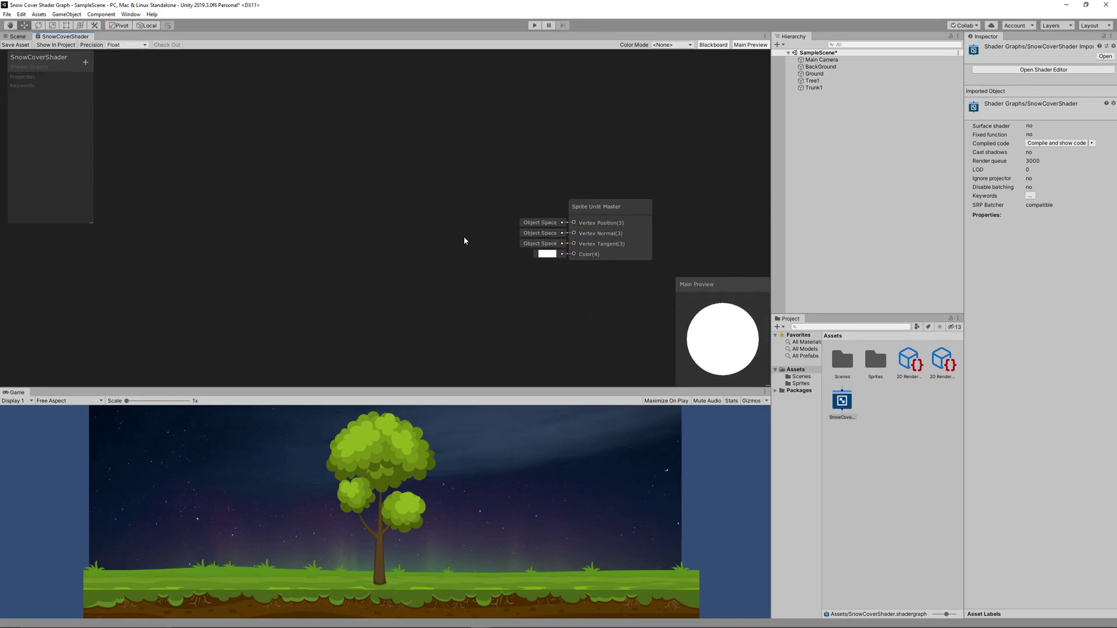
- Add a Texture2D property named MainTexture to the shader graph
left_click(85, 61)
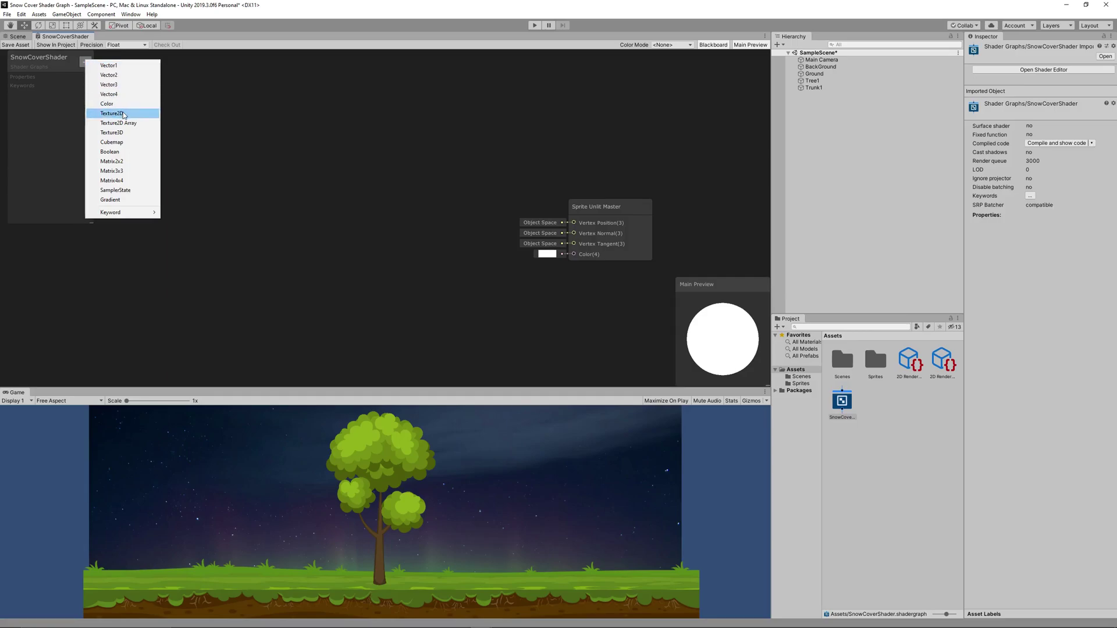
left_click(111, 113)
type("MainTex")
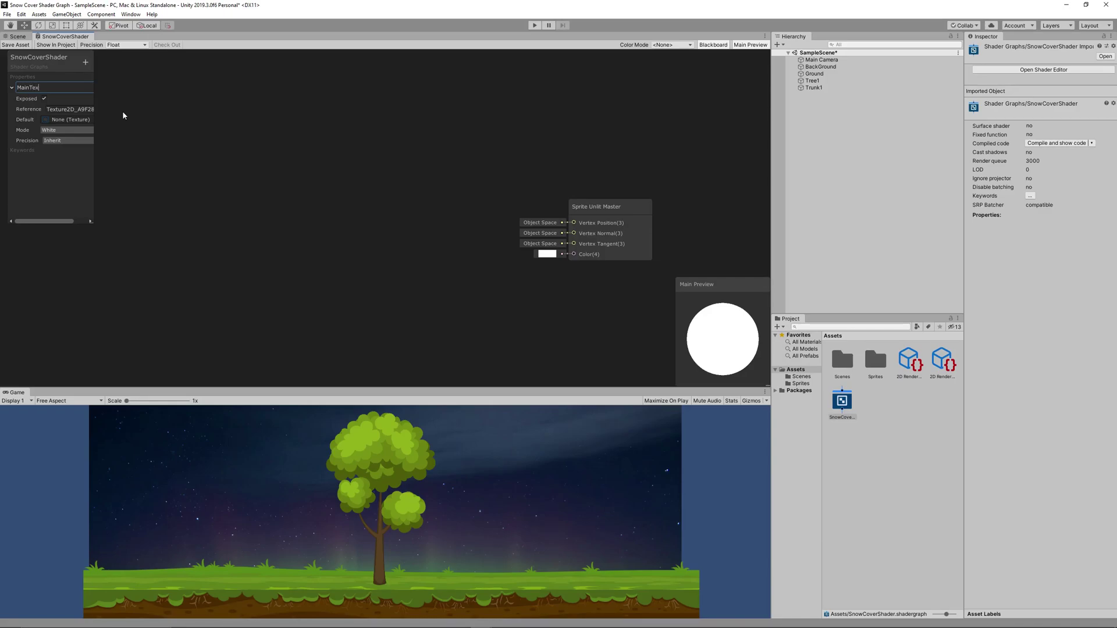
type("ture")
key("Return")
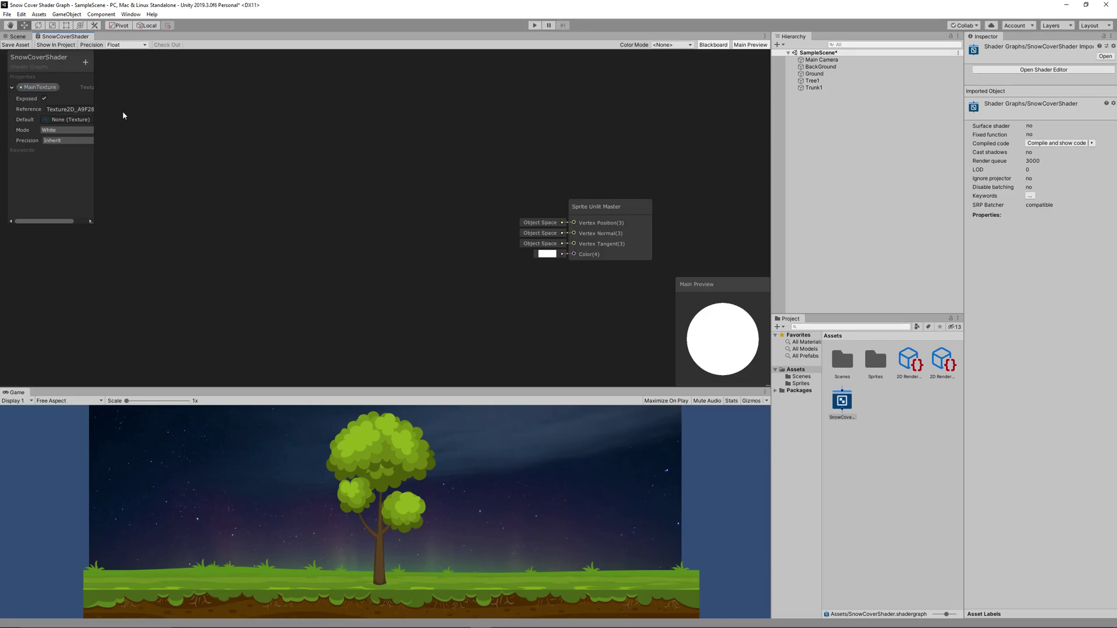
- Set MainTexture's default texture to Asset 5_1@2x and its reference to _MainTex
left_click_drag(94, 226, 138, 217)
left_click(132, 119)
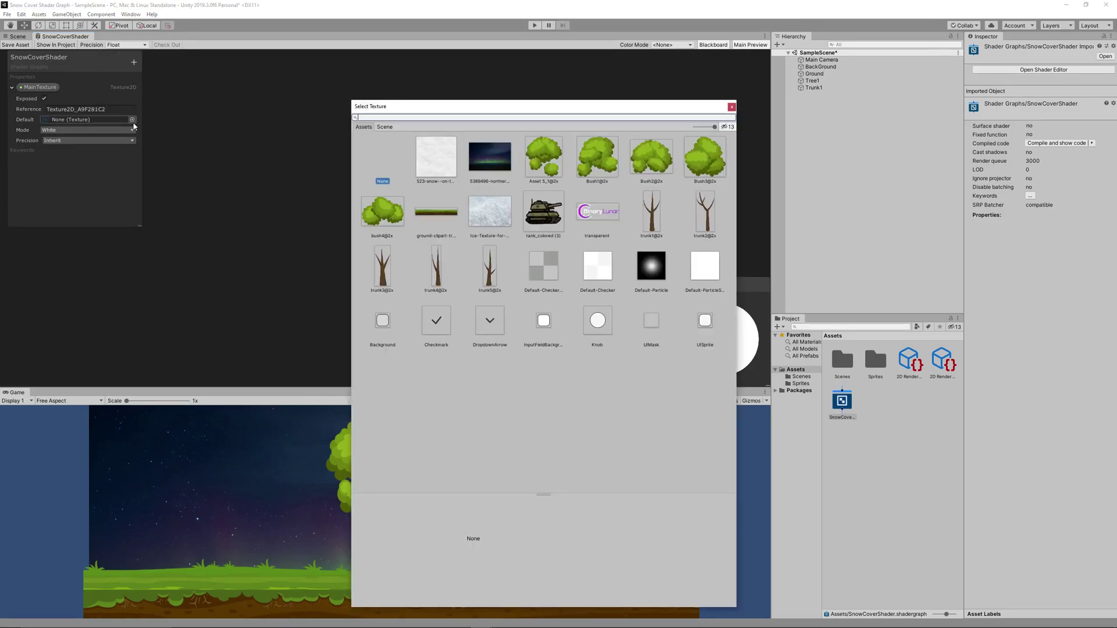
double_click(543, 165)
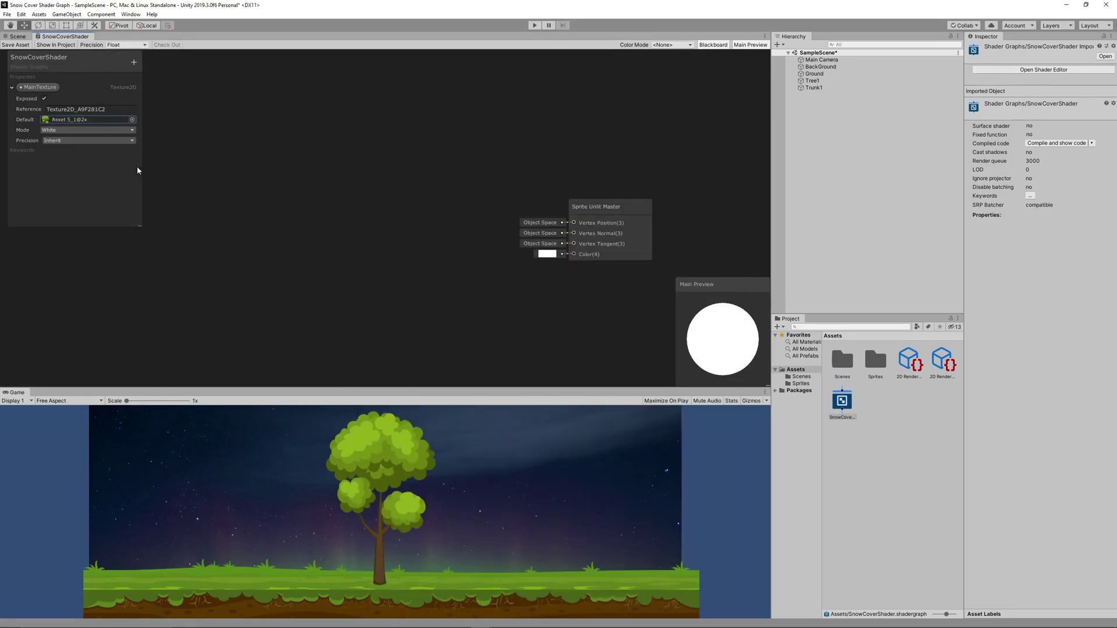
left_click(125, 109)
key("BackSpace")
key("Return")
- Place the MainTexture property in the graph and connect it to a new Sample Texture 2D node's texture input
left_click_drag(39, 87, 212, 145)
middle_click_drag(284, 191, 395, 192)
left_click_drag(362, 155, 237, 152)
left_click(301, 130)
key("space")
type("sam")
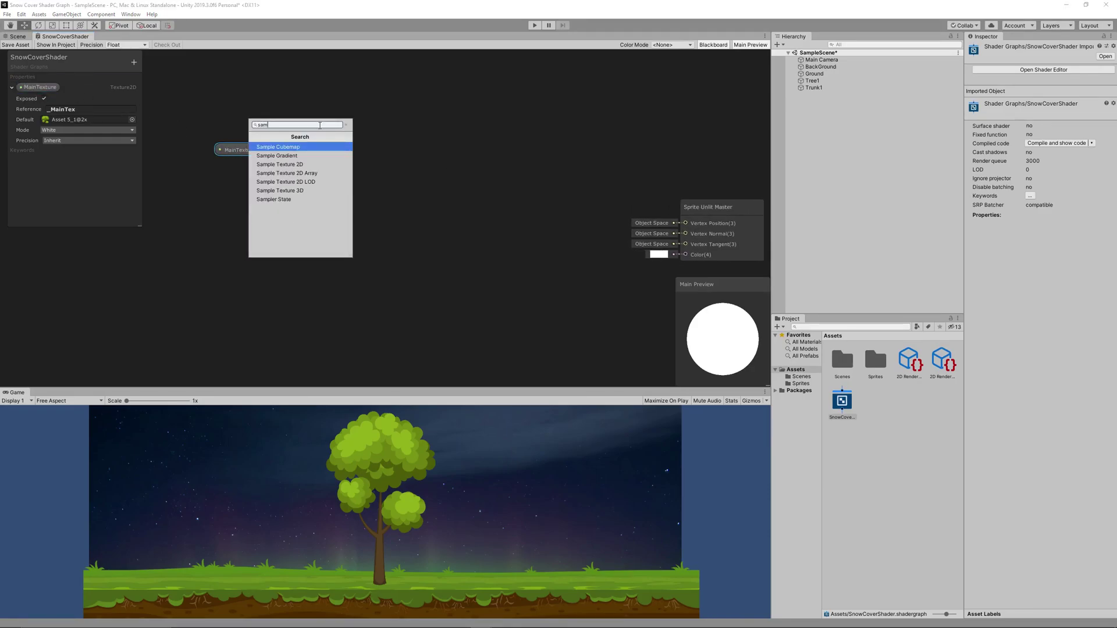
key("Down")
key("Down")
key("Return")
left_click_drag(331, 139, 341, 120)
left_click_drag(271, 149, 316, 139)
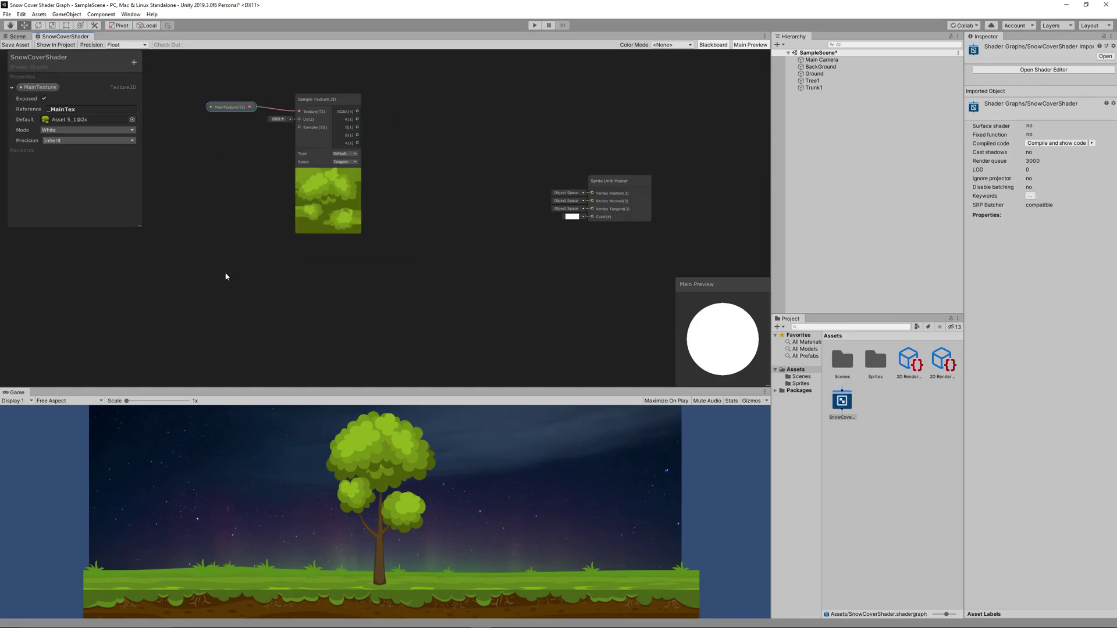
- Add a Simple Noise node with scale 25 and place it beneath the Sample Texture 2D node
right_click(227, 276)
left_click(240, 281)
type("noi")
key("Down")
key("Down")
key("Return")
left_click(210, 309)
type("25")
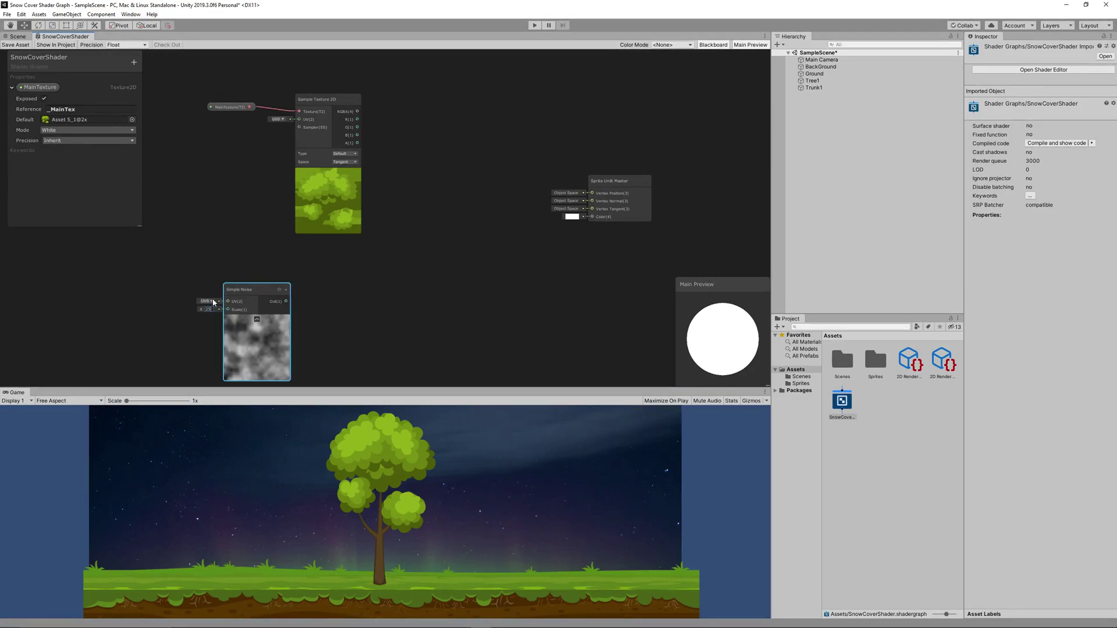
scroll(229, 253, "up", 2)
left_click_drag(254, 297, 356, 266)
right_click(403, 302)
left_click(424, 307)
left_click(436, 270)
- Add a Step node, connect the Simple Noise output to its Edge, and set its In value to about 0.3
middle_click_drag(447, 261, 454, 222)
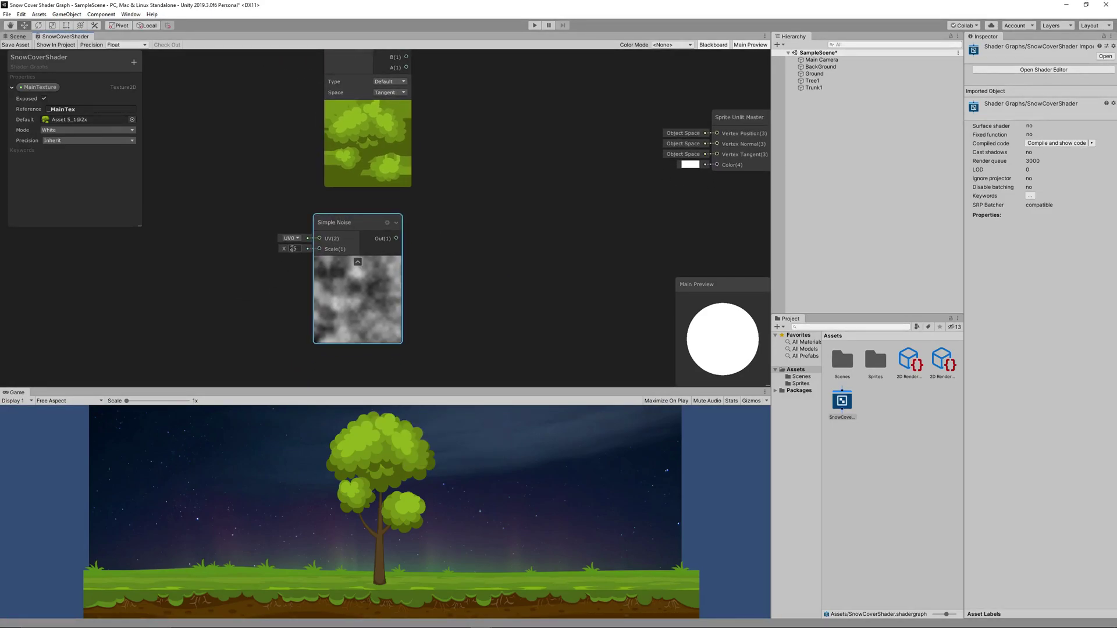
right_click(447, 234)
left_click(459, 239)
type("step")
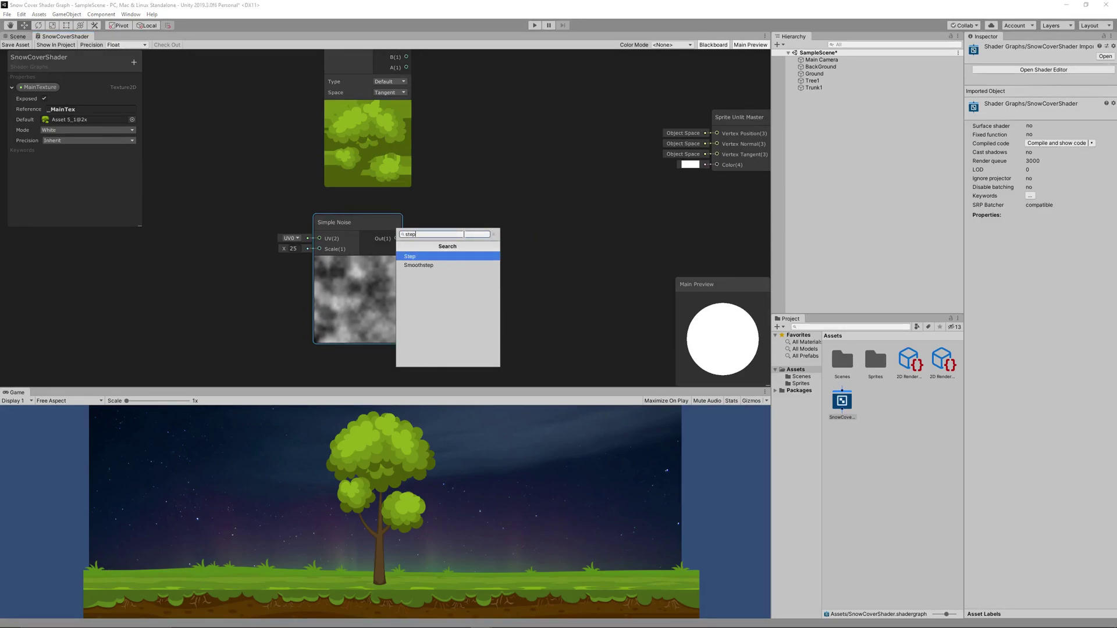
key("Return")
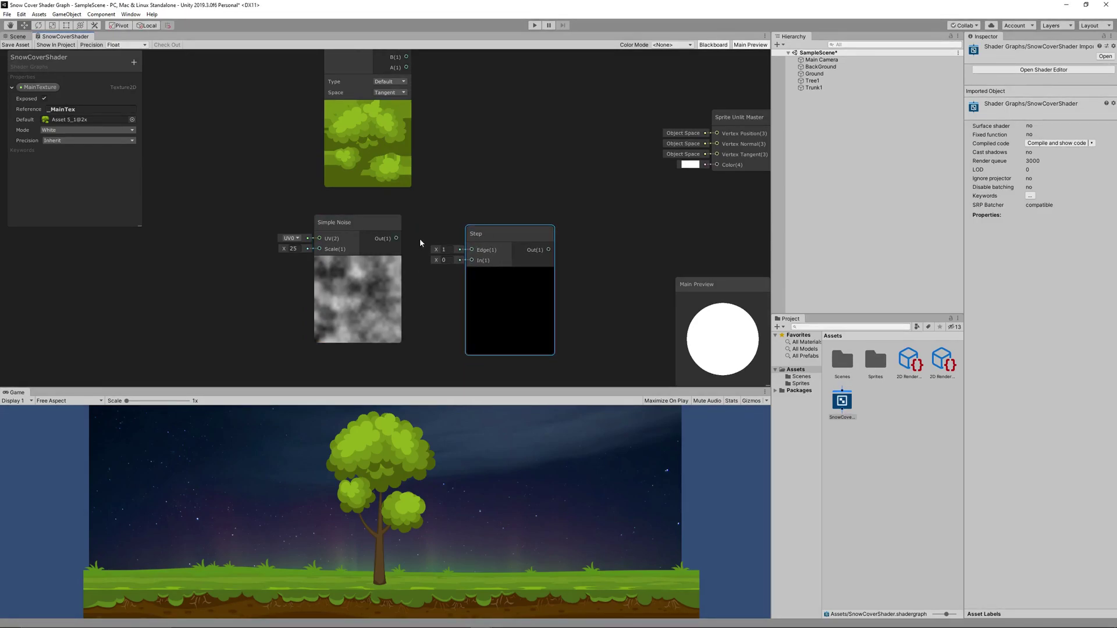
left_click_drag(396, 238, 486, 224)
left_click_drag(436, 252, 440, 250)
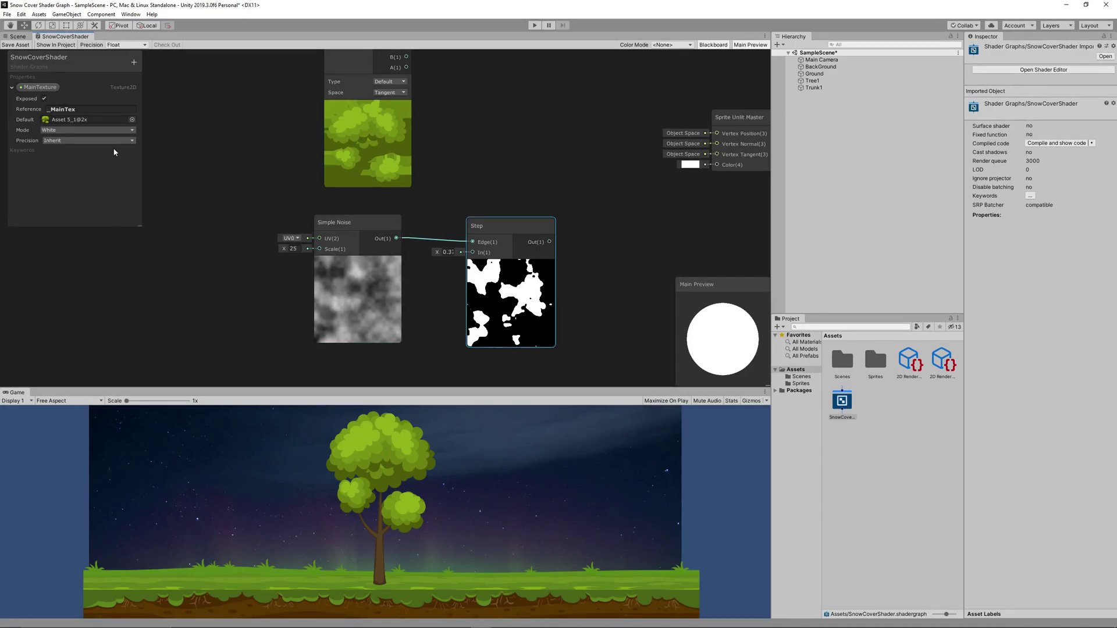
- Create a Vector1 property named SnowAmount with reference _SnowAmount and a default value of 0.5
left_click(134, 62)
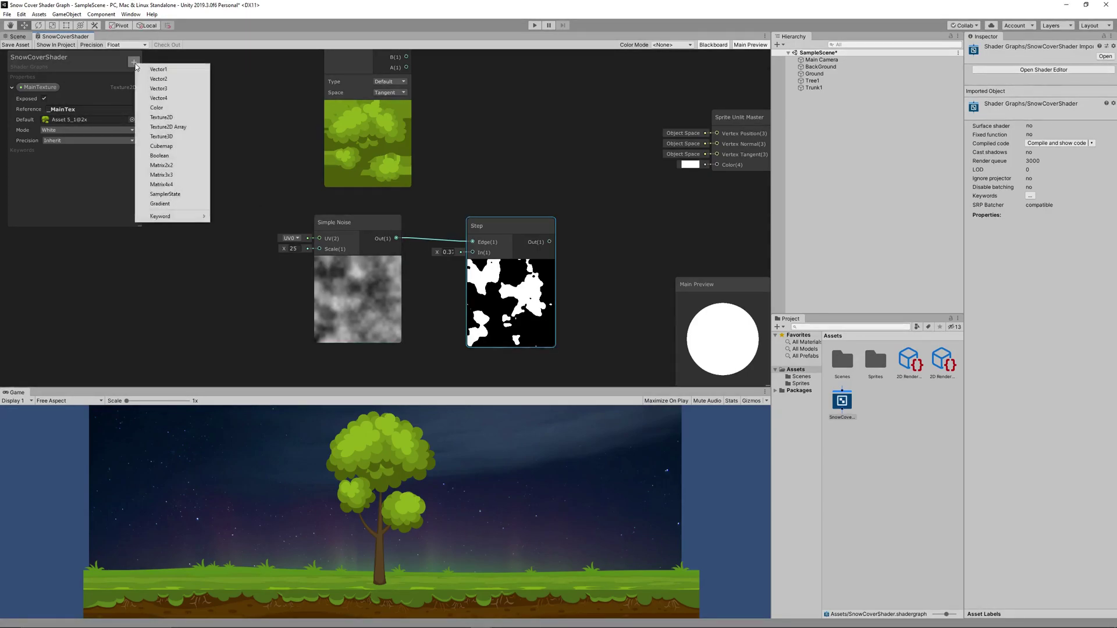
left_click(158, 70)
type("S")
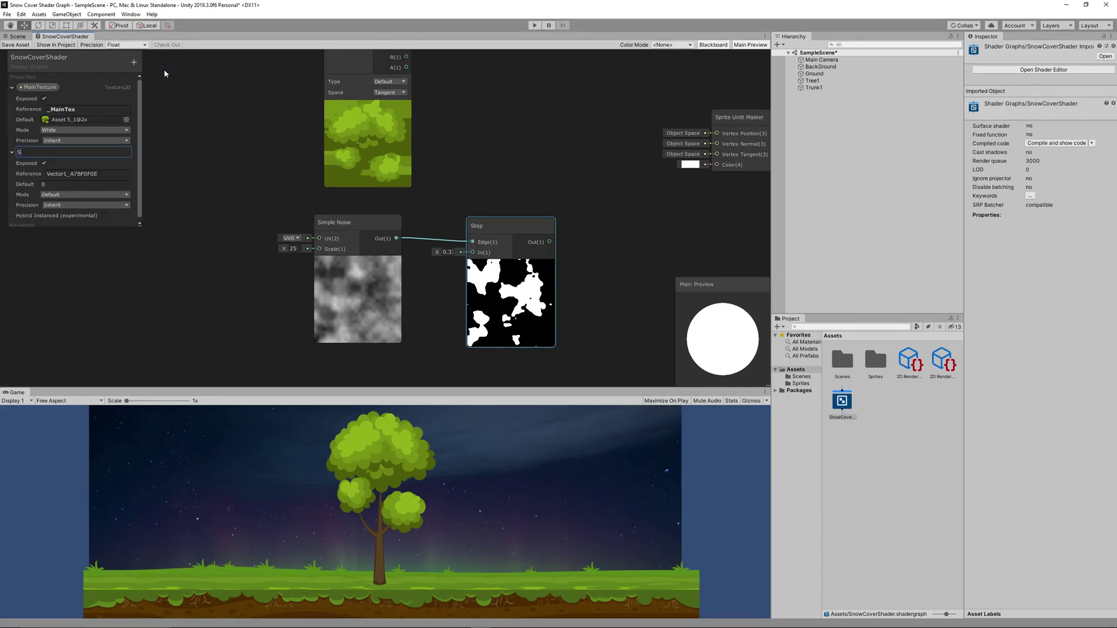
type("nowAmount")
key("Return")
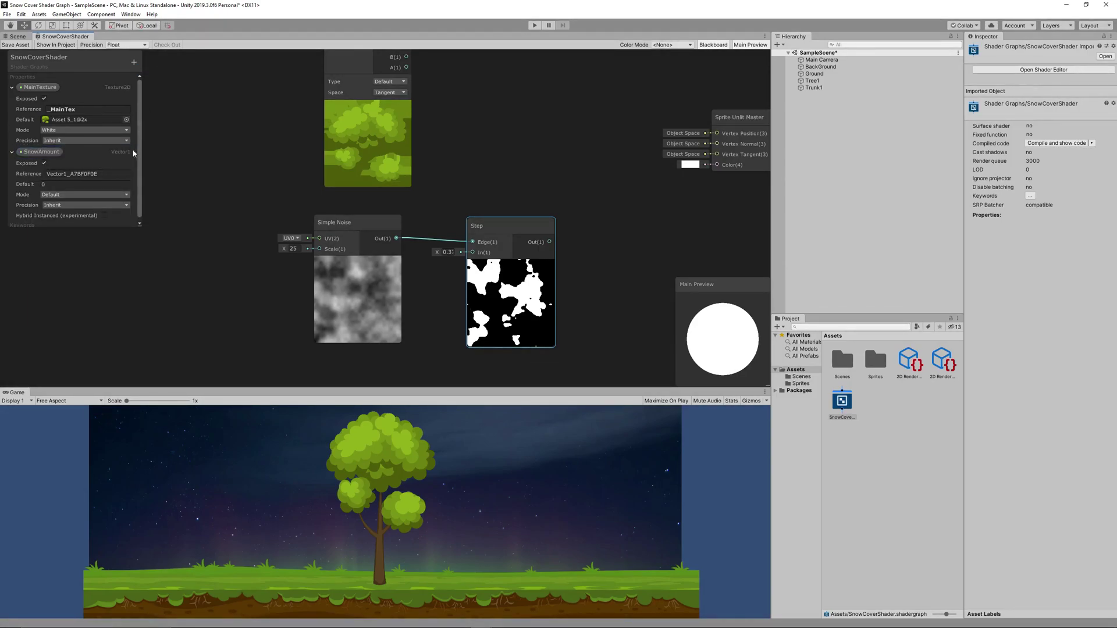
left_click(80, 174)
type("_SnowAmount")
key("Return")
left_click(58, 184)
type("0.5")
- Place the SnowAmount property beneath the Simple Noise node and connect it to the Step node's In input
left_click(61, 168)
left_click_drag(58, 152, 472, 195)
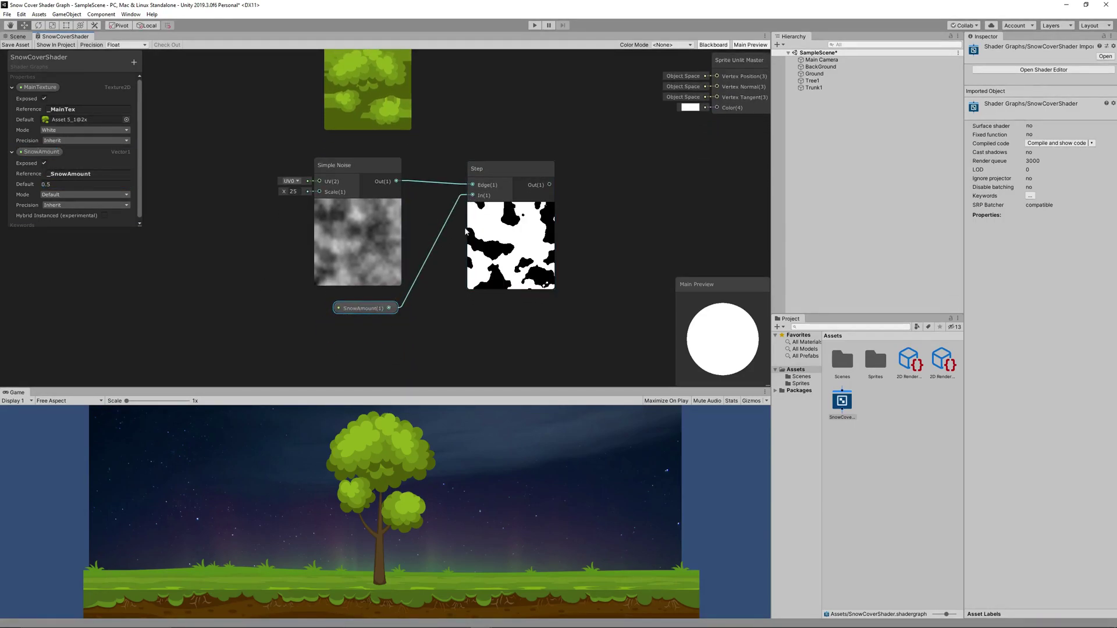
scroll(433, 240, "down", 2)
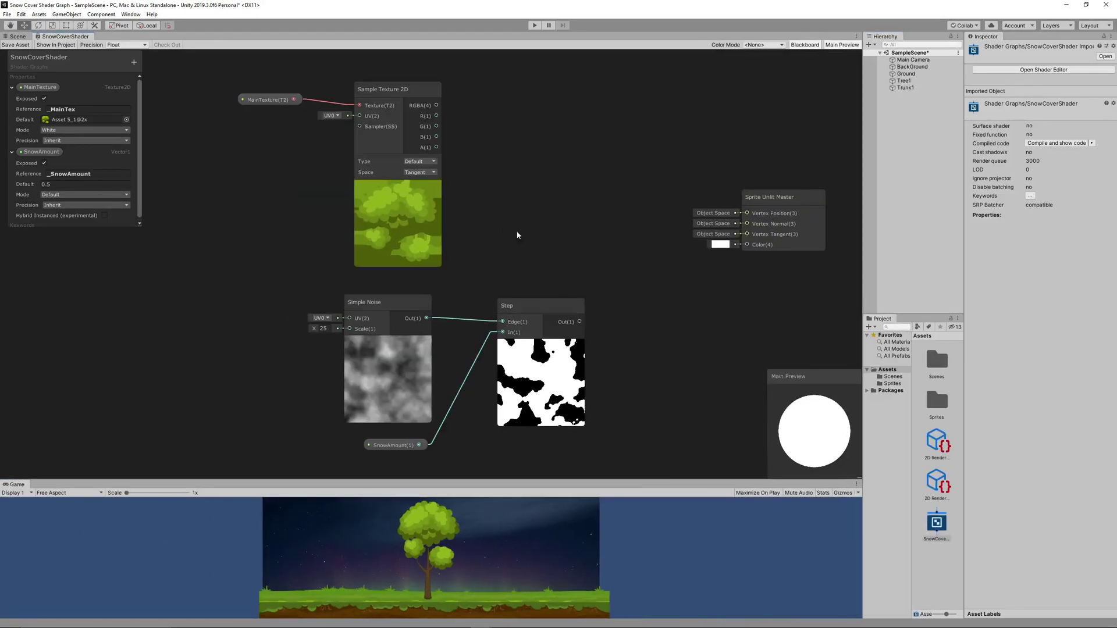
- Add a Multiply node beside Step, with the sampled texture's alpha connected to A and the Step output to B
middle_click_drag(515, 232, 367, 216)
key("space")
type("multiply")
key("Return")
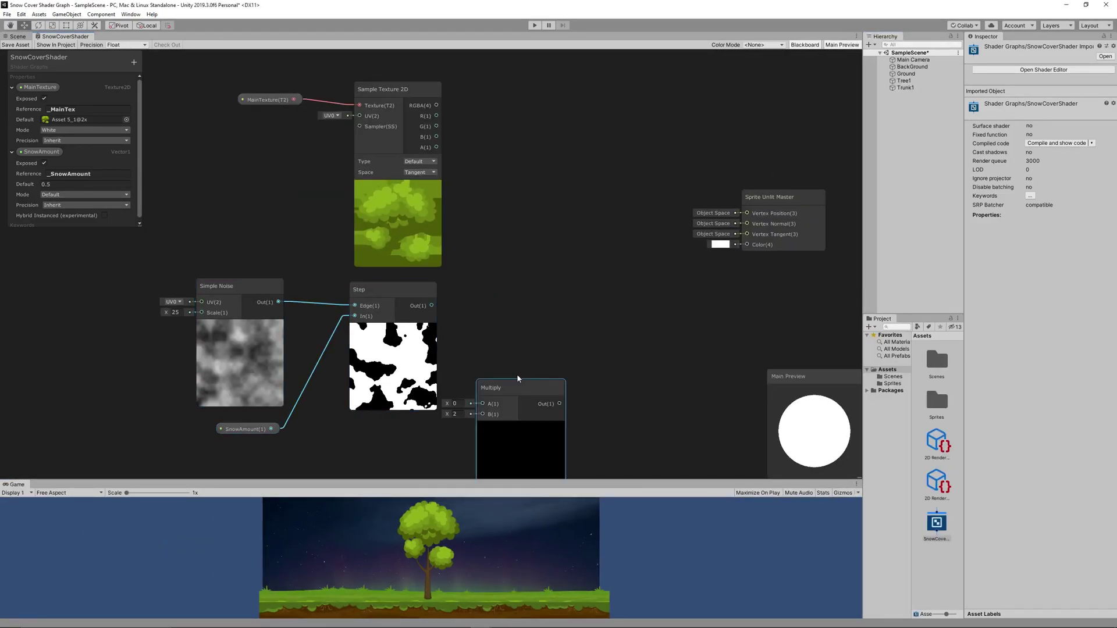
left_click_drag(514, 374, 542, 305)
left_click_drag(431, 305, 543, 272)
left_click_drag(436, 147, 547, 285)
middle_click_drag(544, 233, 504, 205)
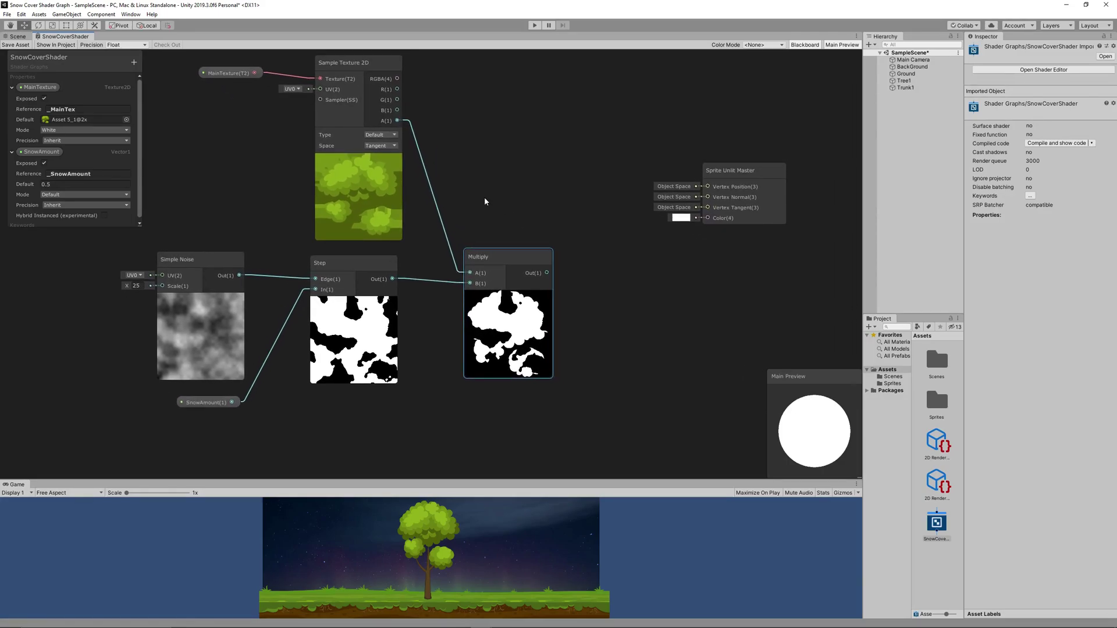
left_click_drag(504, 257, 503, 261)
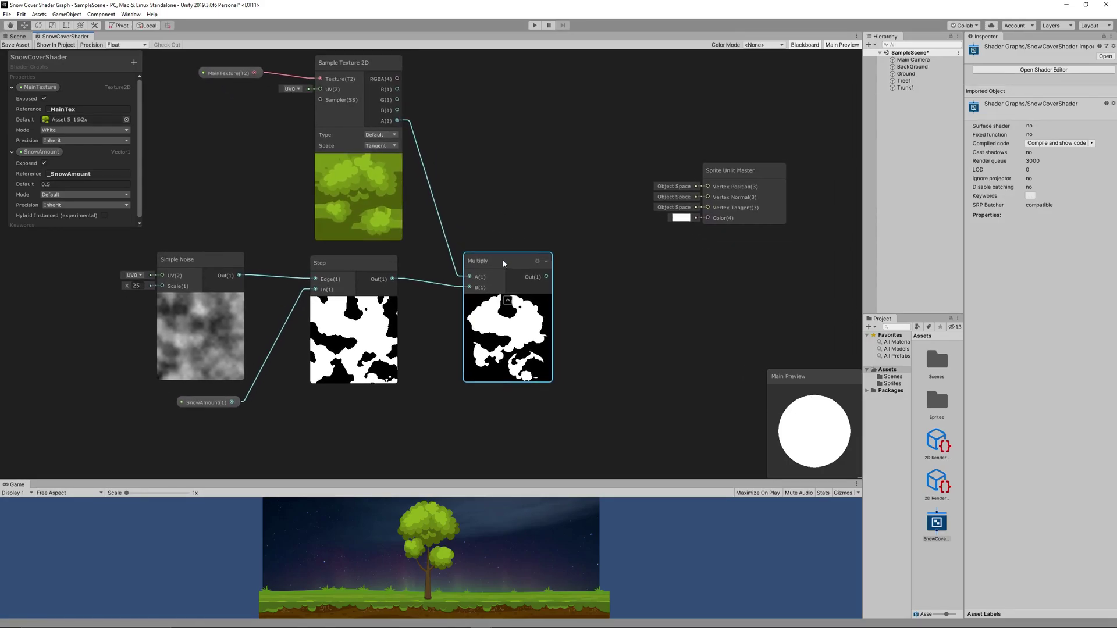
- Add a second Multiply node, connecting the Sample Texture 2D RGBA output to A and the first Multiply output to B
left_click_drag(738, 172, 798, 162)
middle_click_drag(552, 138, 531, 183)
right_click(548, 147)
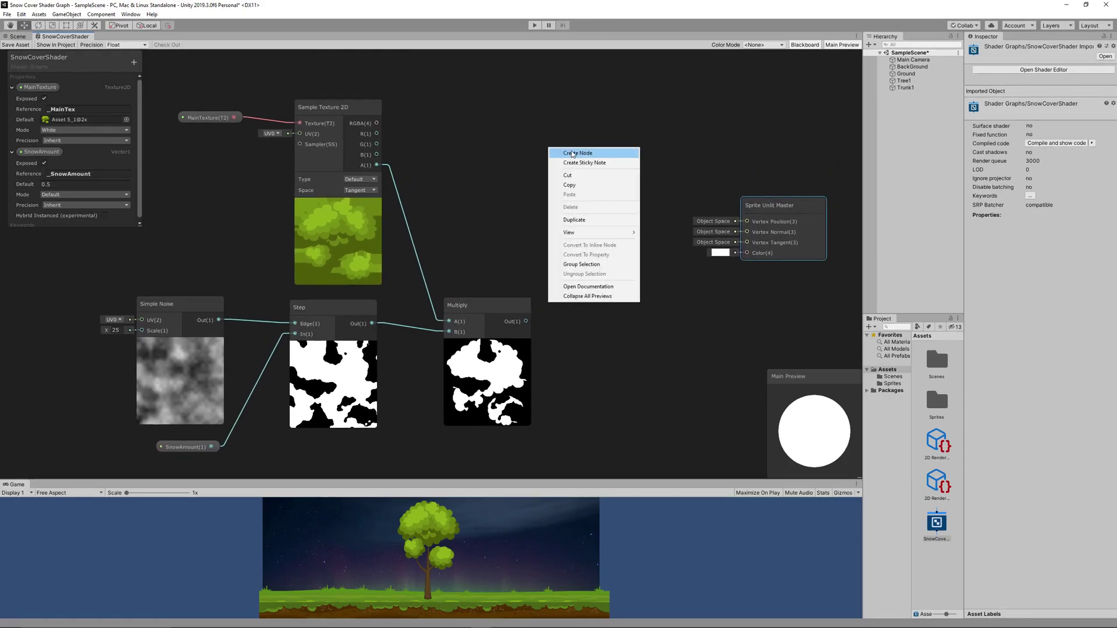
left_click(572, 151)
type("mu")
key("Return")
left_click_drag(568, 166, 581, 140)
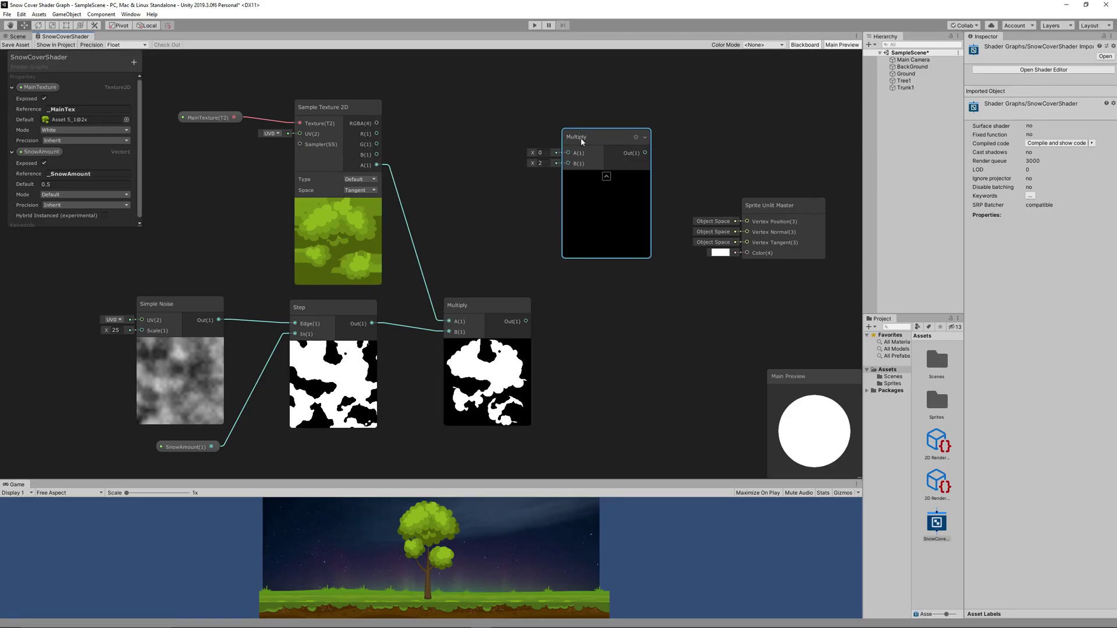
left_click_drag(526, 321, 590, 122)
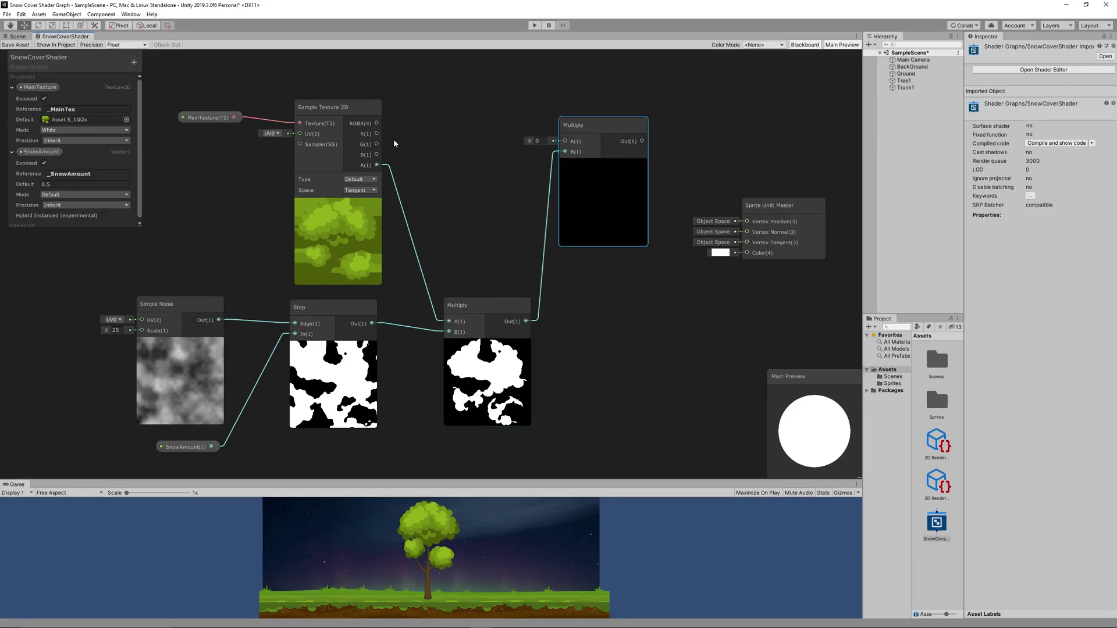
left_click_drag(377, 123, 565, 141)
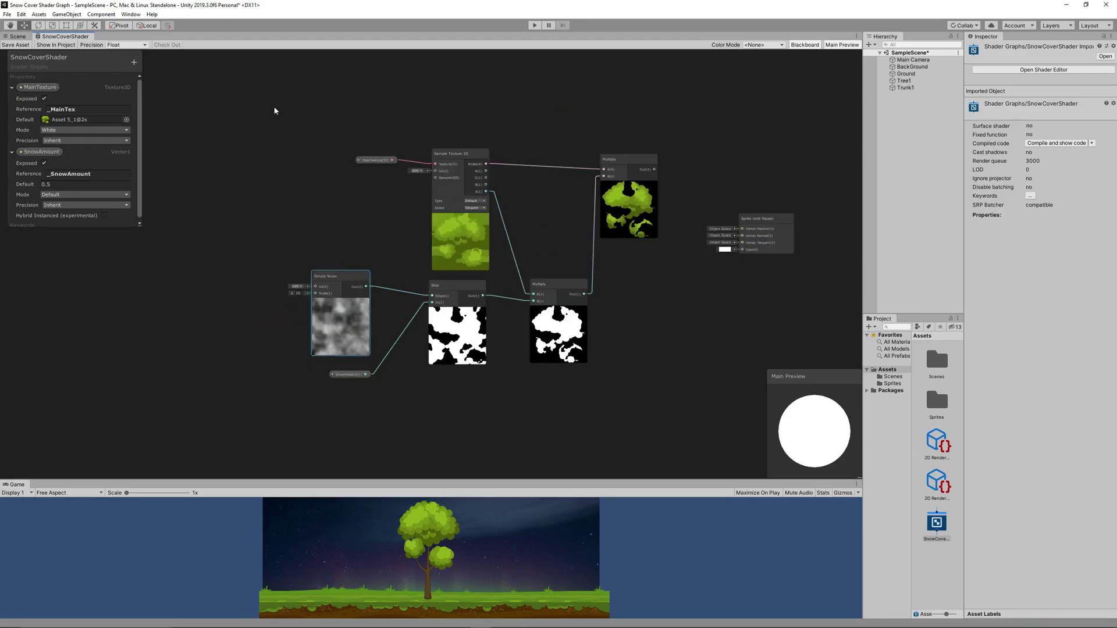
- Group all nodes except the Sprite Unlit Master under the title BaseSprite
left_click_drag(274, 107, 669, 390)
right_click(626, 224)
left_click(659, 351)
type("BaseSprite")
key("Return")
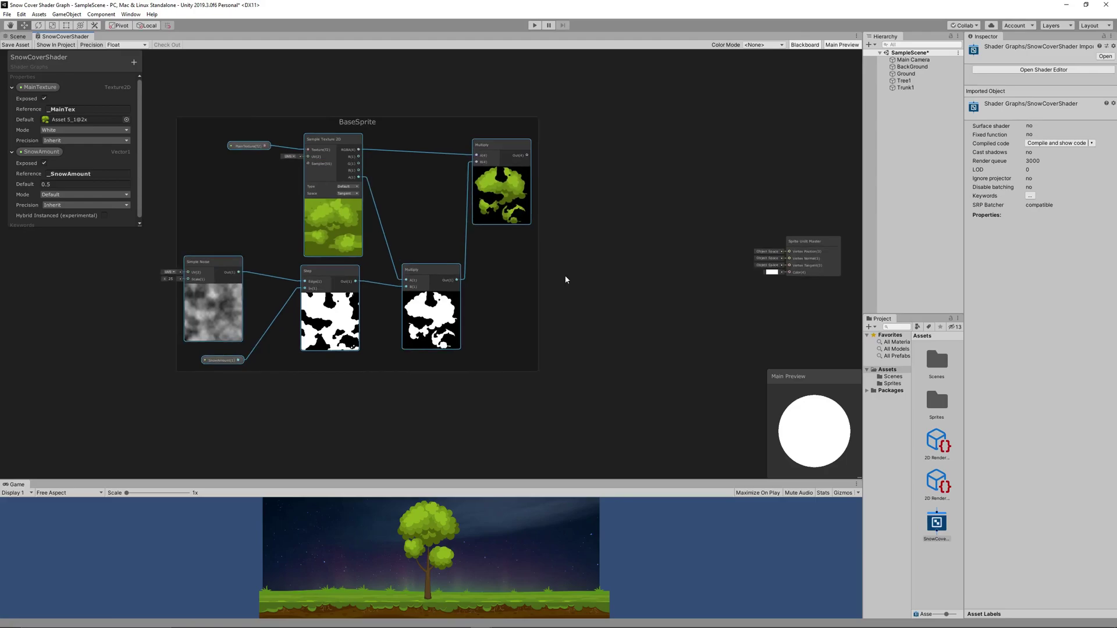
- Add a One Minus node outside the BaseSprite group and feed it the output of the mask Multiply node
scroll(566, 279, "up", 1)
right_click(568, 278)
left_click(582, 283)
type("min")
key("Down")
key("Down")
key("Return")
left_click_drag(440, 281, 566, 280)
- Add a Multiply node after One Minus, with MainTexture's sampled alpha connected to A and the One Minus output to B
right_click(659, 277)
left_click(677, 278)
type("mu")
key("Return")
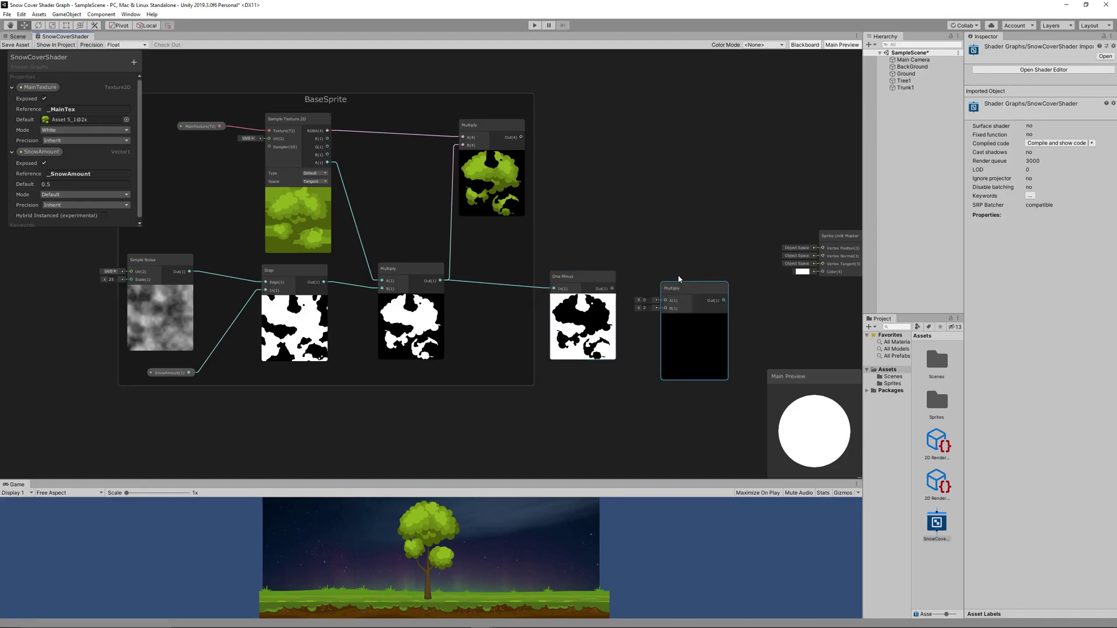
left_click_drag(612, 288, 663, 289)
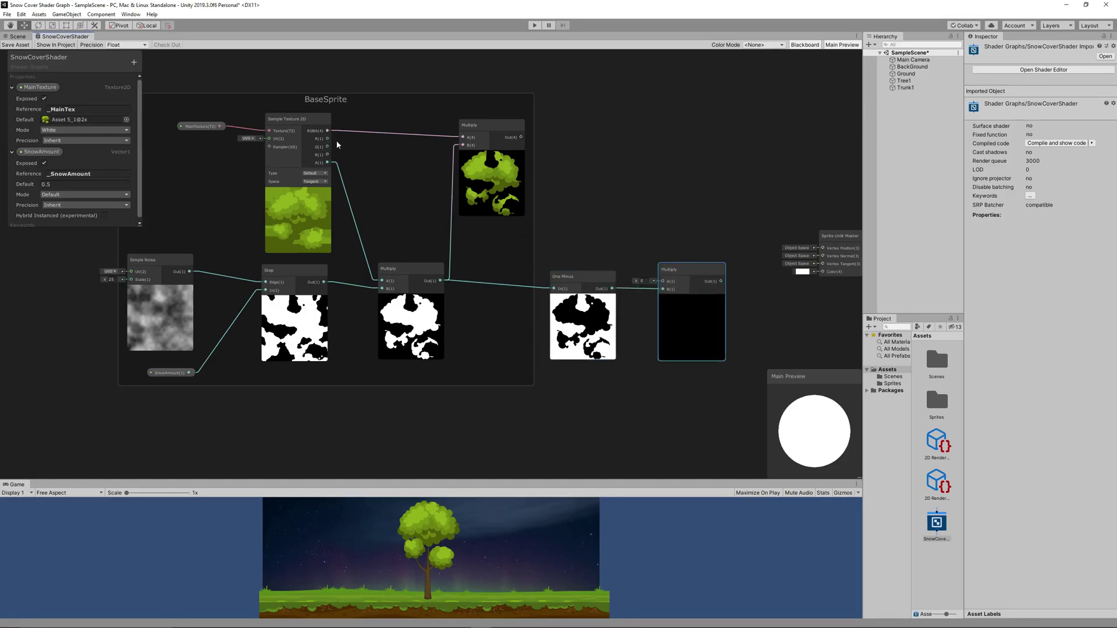
left_click_drag(328, 163, 666, 281)
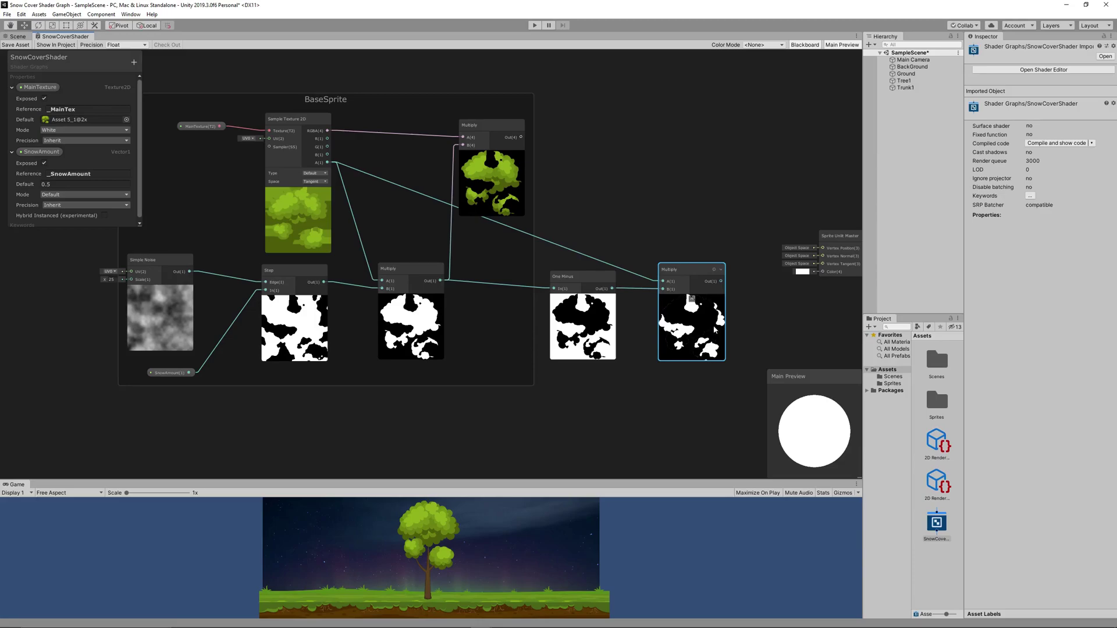
scroll(641, 216, "down", 1)
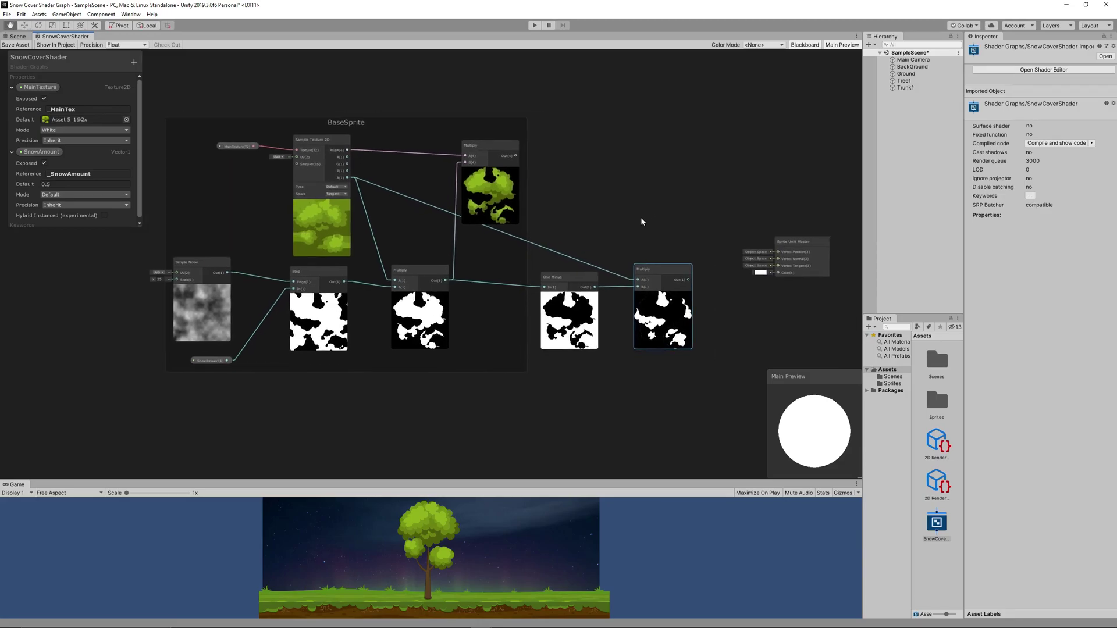
- Add a new Sample Texture 2D node and position it above the inverted mask's Multiply node
scroll(634, 223, "up", 1)
right_click(634, 178)
left_click(646, 182)
type("samp")
key("Down")
key("Return")
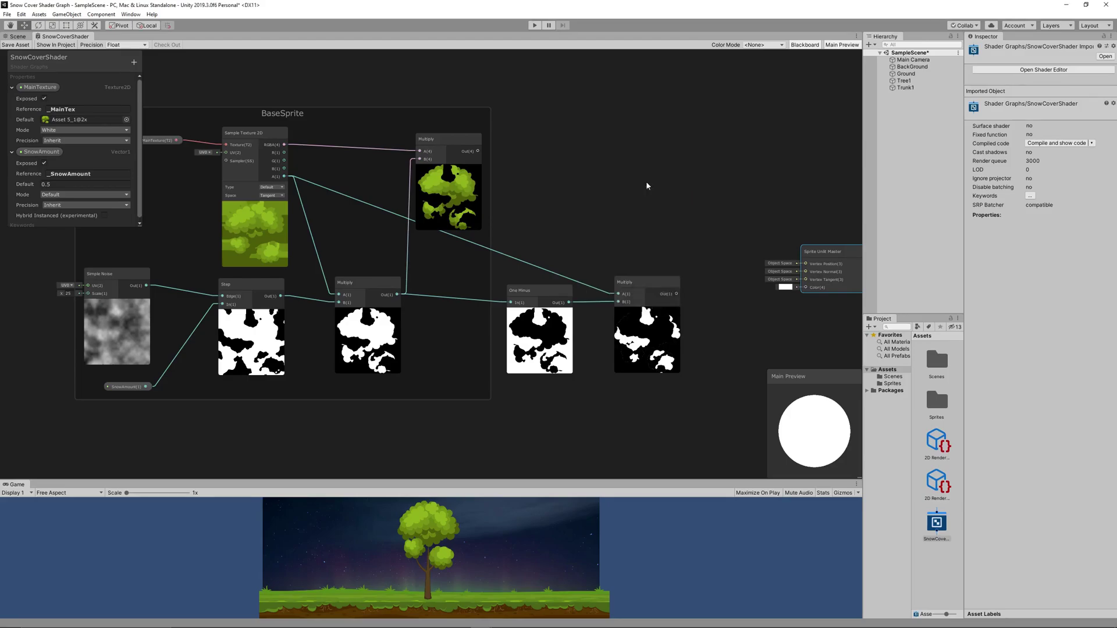
left_click_drag(678, 192, 652, 134)
- Move the Sprite Unlit Master farther away and shift the One Minus node and its following Multiply node lower in the graph
left_click_drag(833, 250, 842, 246)
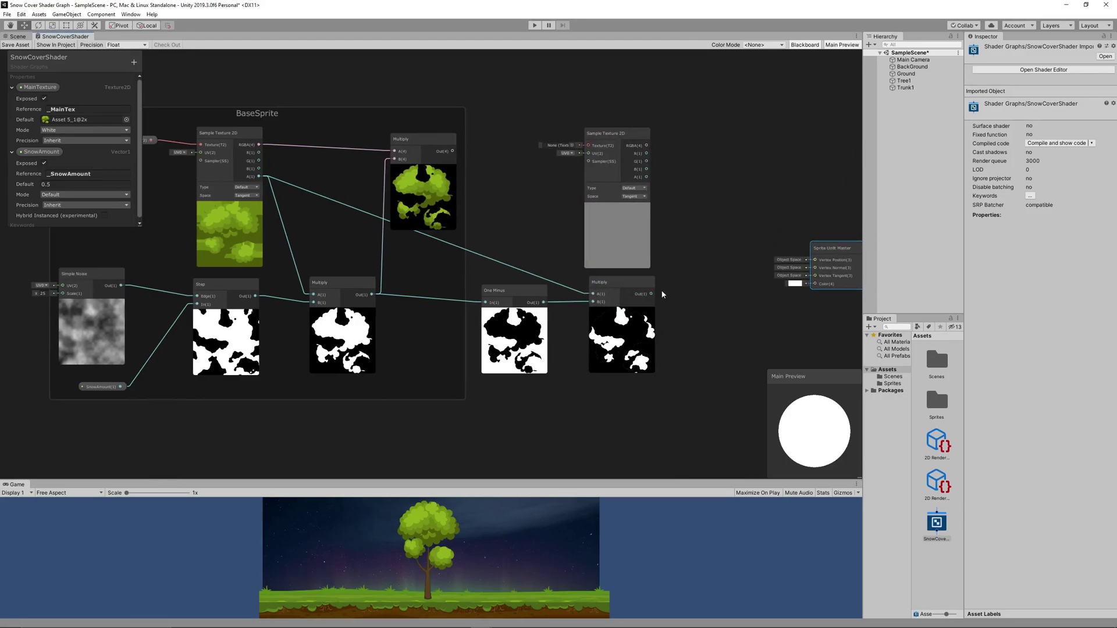
left_click_drag(625, 326, 625, 341)
left_click_drag(519, 343, 515, 364)
left_click_drag(617, 340, 617, 344)
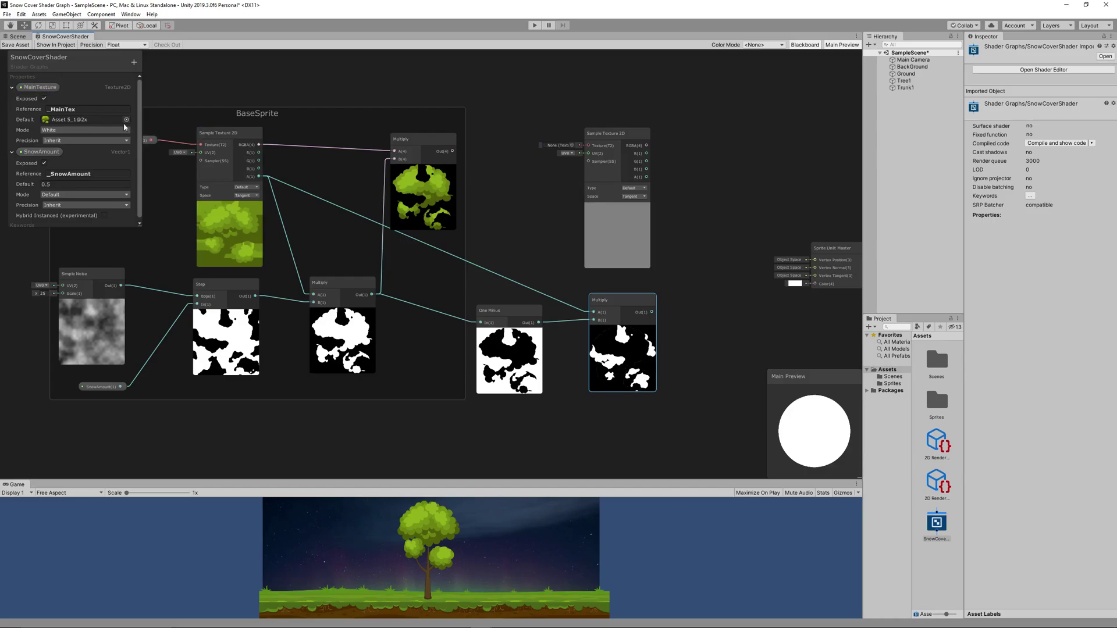
- Create a Texture2D property named SnowTexture
left_click(134, 61)
left_click(157, 118)
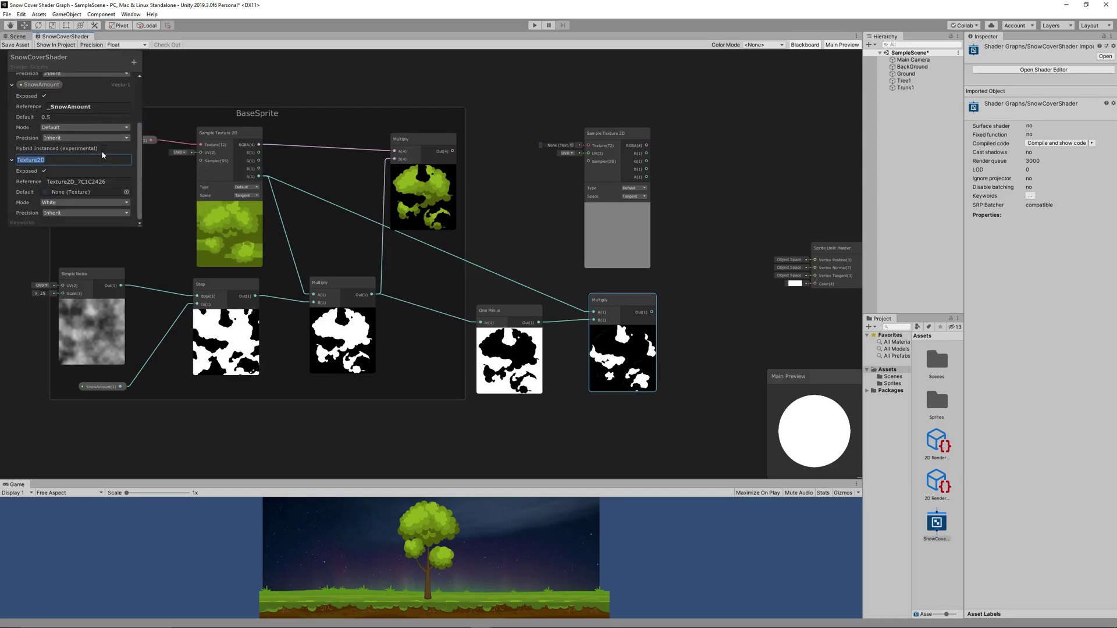
key("Return")
- Connect a SnowTexture node to the new Sample Texture 2D's texture input and set its default to the 523-snow--on-the-ground seamless texture
left_click_drag(47, 163, 363, 124)
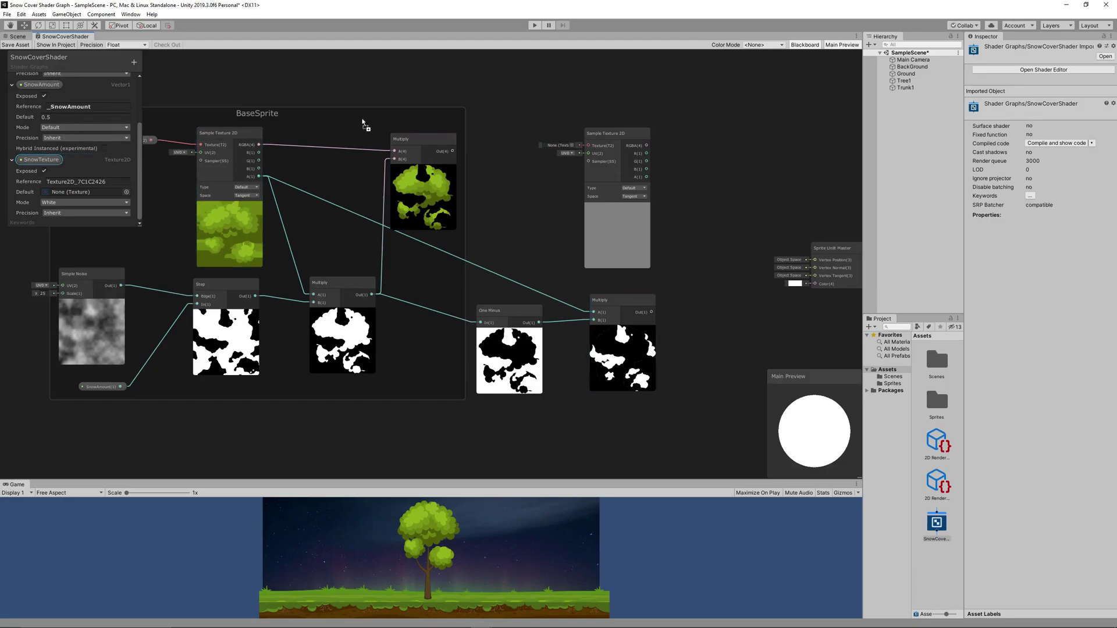
left_click_drag(565, 162, 527, 152)
left_click(127, 192)
double_click(449, 174)
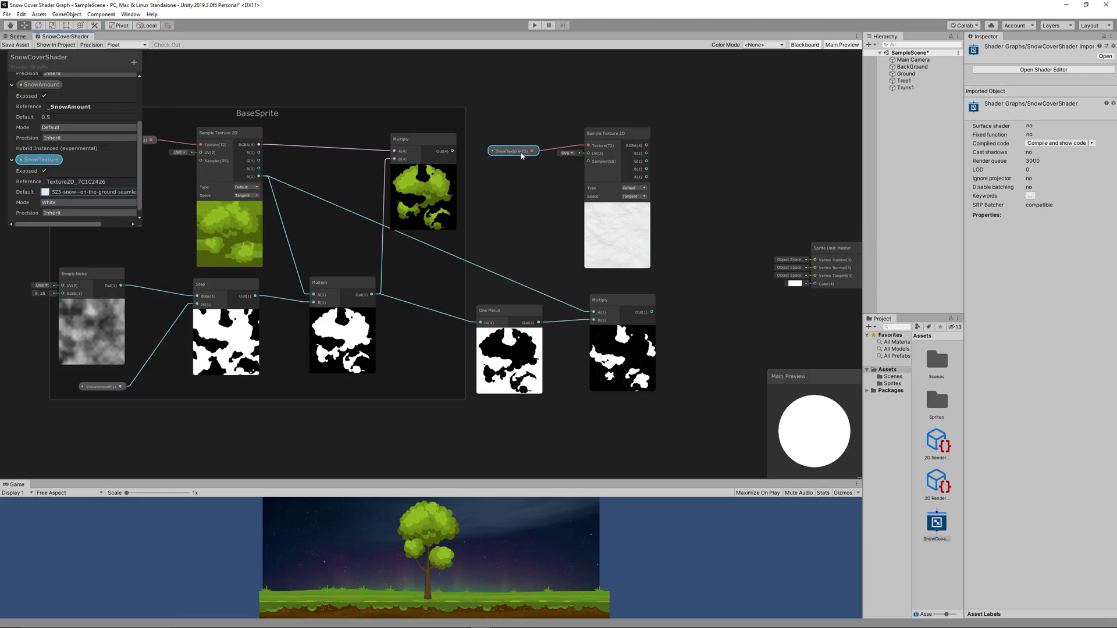
- Add a Multiply node combining the sampled snow texture's RGBA in A with the inverted mask Multiply output in B
key("space")
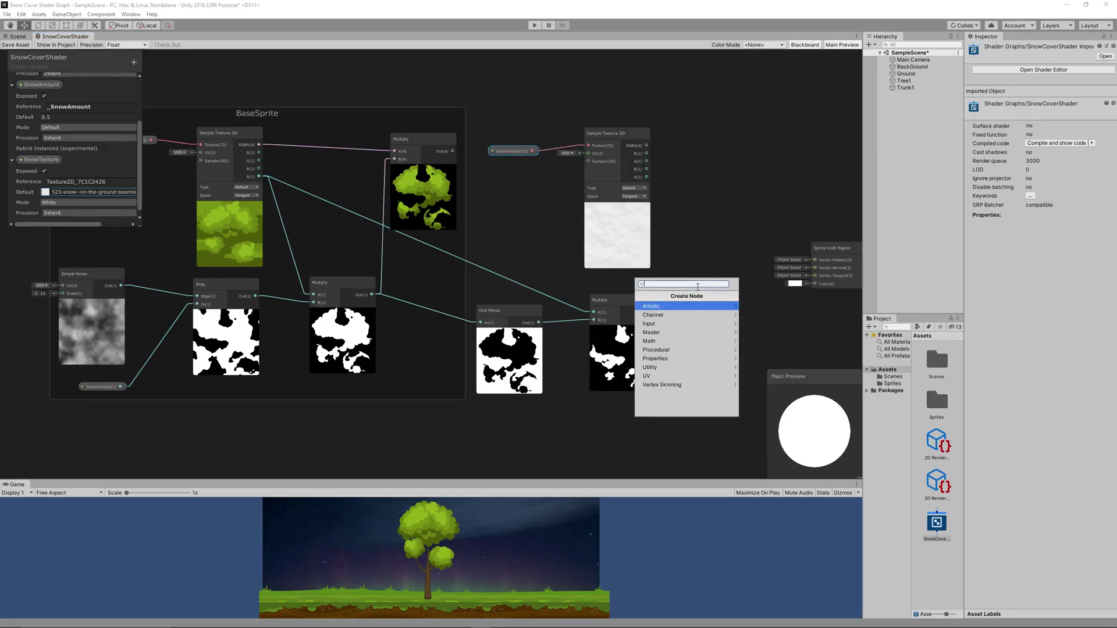
type("multiply")
key("Return")
left_click_drag(661, 316, 714, 287)
left_click_drag(647, 146, 697, 300)
- Rearrange the snow nodes into a compact cluster beside the BaseSprite group, with the Sprite Unlit Master farther away
scroll(706, 208, "down", 3)
left_click_drag(796, 235, 827, 238)
scroll(715, 207, "up", 3)
middle_click_drag(715, 233, 605, 215)
left_click_drag(605, 275, 605, 284)
left_click_drag(506, 115, 513, 133)
left_click_drag(411, 133, 410, 146)
- Group the snow texture, One Minus and related Multiply nodes under the title Snow Part
left_click_drag(379, 105, 627, 356)
right_click(632, 359)
left_click(664, 483)
type("SSnow Part")
key("Return")
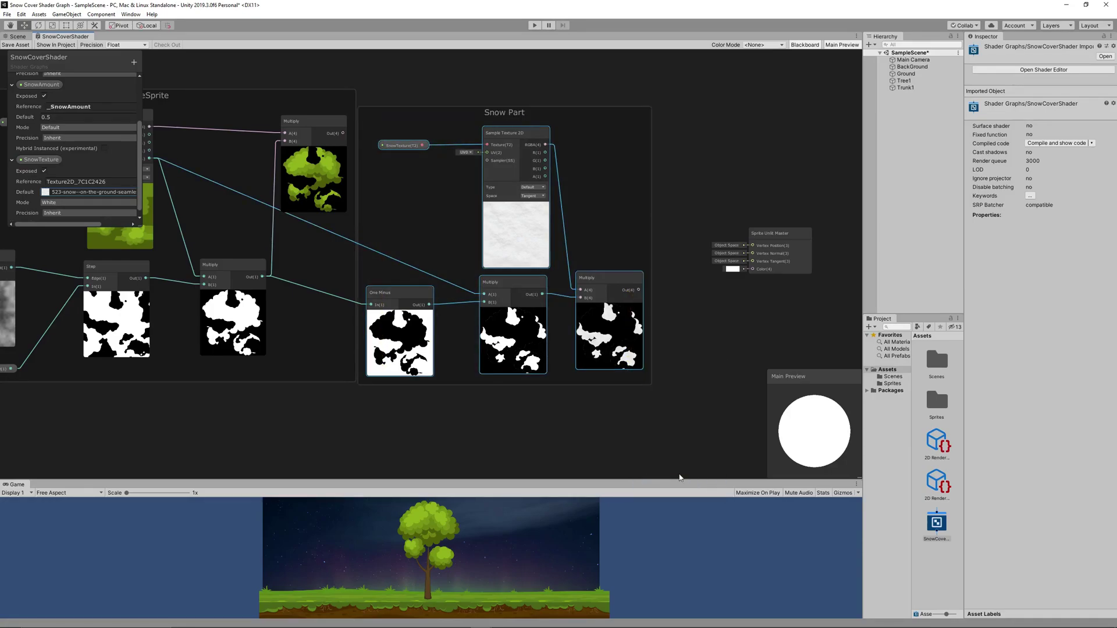
- Add an Add node, connecting BaseSprite's final Multiply output to A and Snow Part's final Multiply output to B
scroll(618, 321, "down", 4)
left_click_drag(618, 321, 710, 308)
right_click(624, 228)
left_click(638, 233)
type("ad")
key("Return")
left_click_drag(501, 349, 562, 310)
left_click_drag(628, 253, 623, 208)
left_click_drag(307, 244, 306, 203)
left_click_drag(414, 198, 585, 218)
scroll(597, 308, "up", 1)
scroll(598, 308, "up", 2)
- Connect the Add output to the Sprite Unlit Master's Color input and save the shader asset
left_click(755, 241)
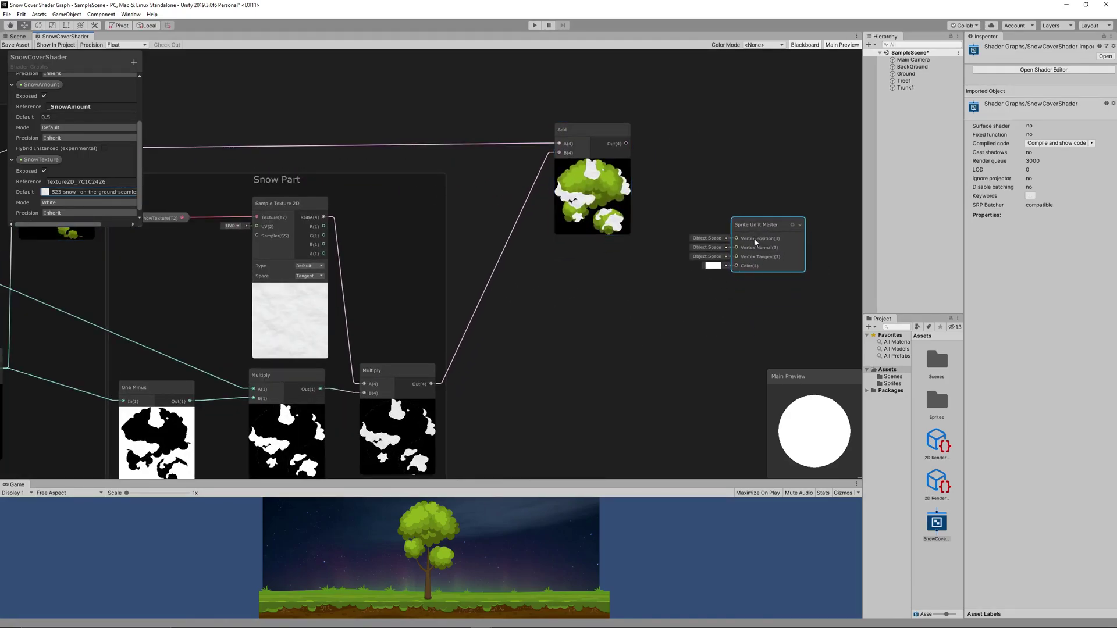
scroll(676, 211, "up", 1)
left_click_drag(620, 132, 745, 273)
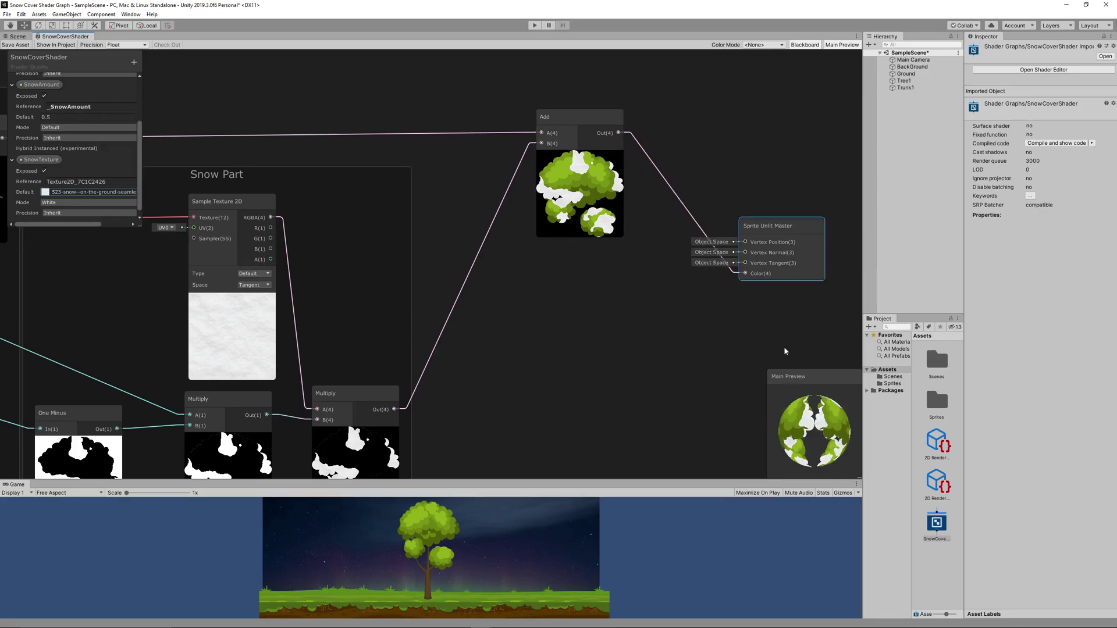
left_click(11, 46)
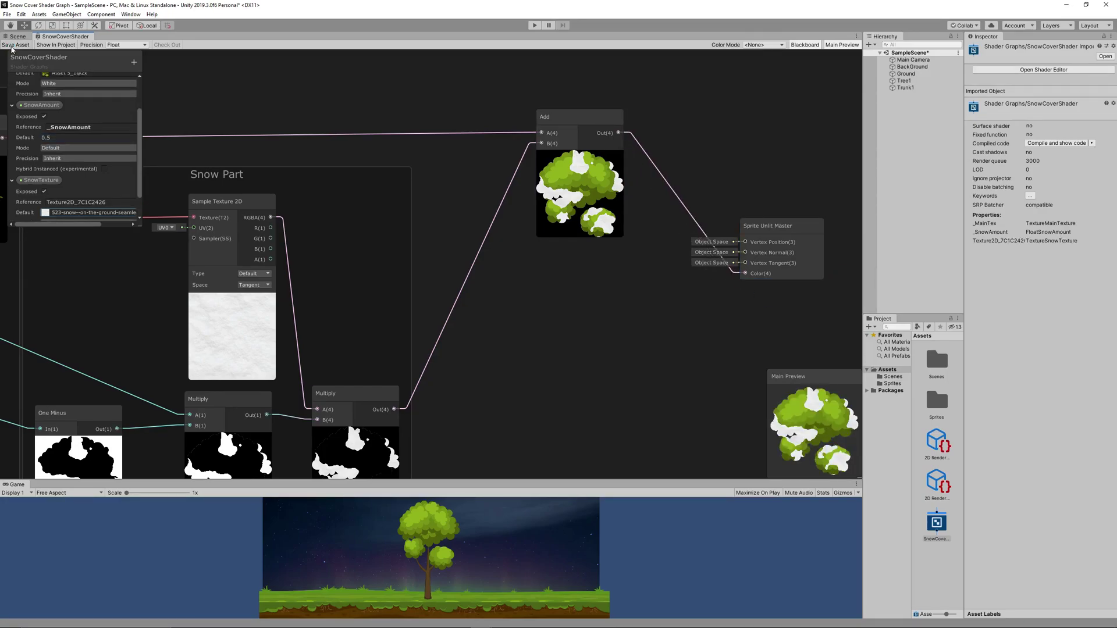
- Return to the scene view and create a material named SnowMaterial that uses the SnowCoverShader graph
left_click(18, 37)
scroll(521, 174, "down", 1)
middle_click_drag(522, 175, 293, 226)
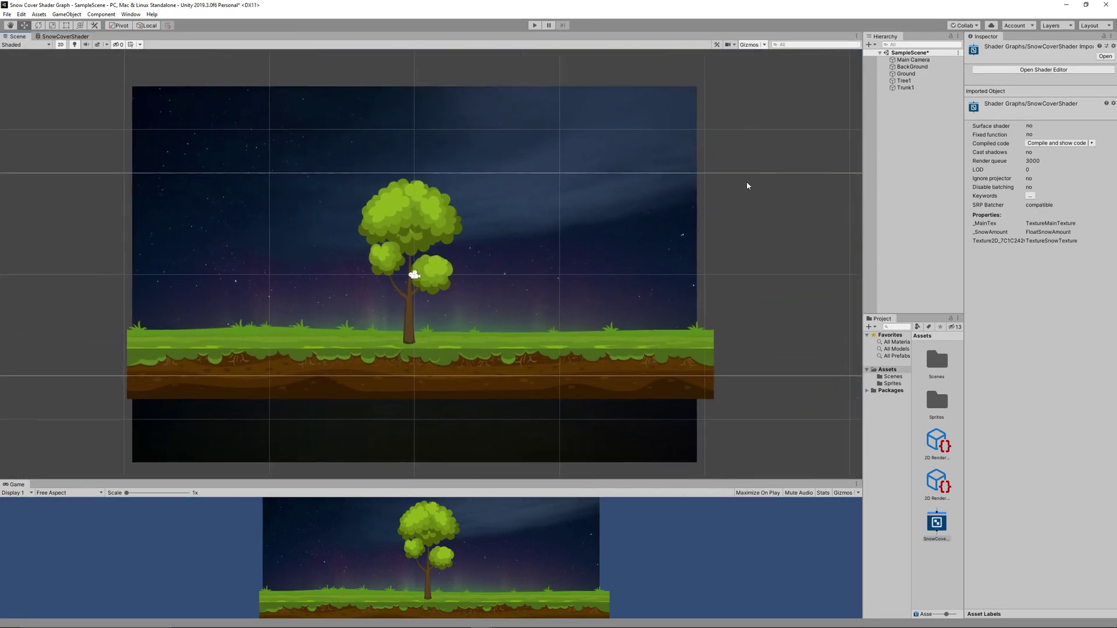
left_click(941, 567)
right_click(941, 568)
left_click(994, 354)
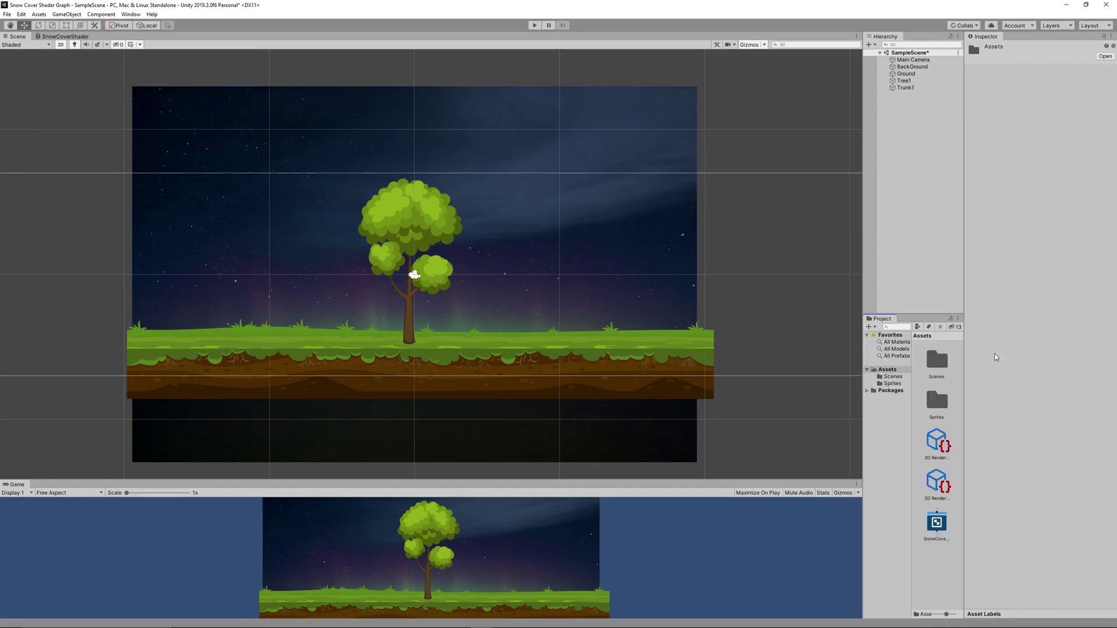
type("ateri")
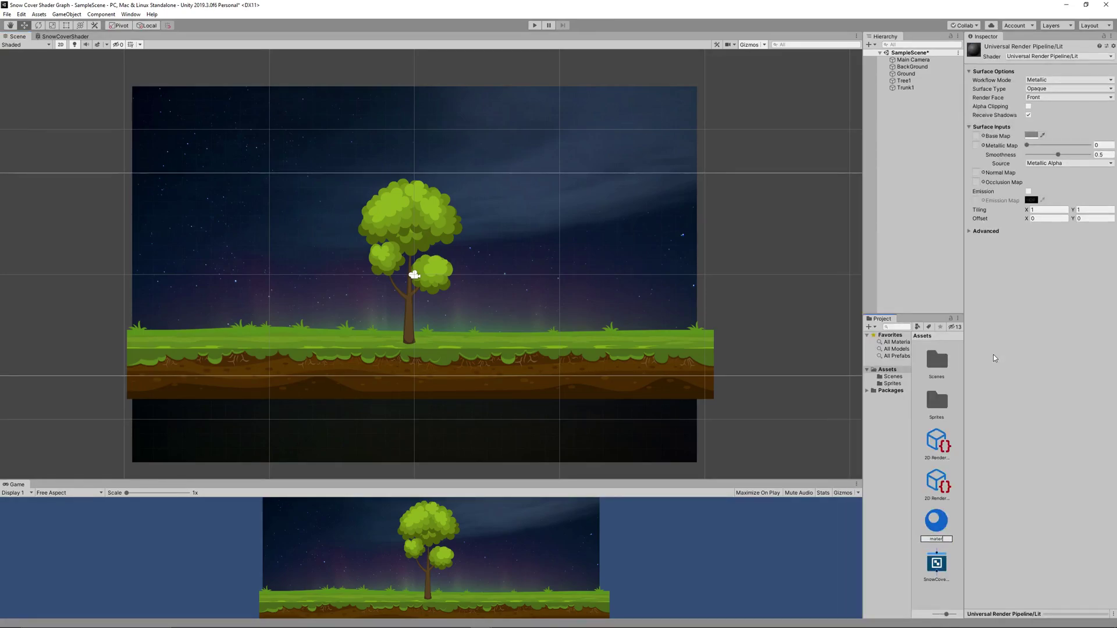
type("nowMaterial")
key("Return")
- Apply SnowMaterial to the Tree1 sprite and expand the material's properties on Tree1
left_click_drag(937, 525, 941, 129)
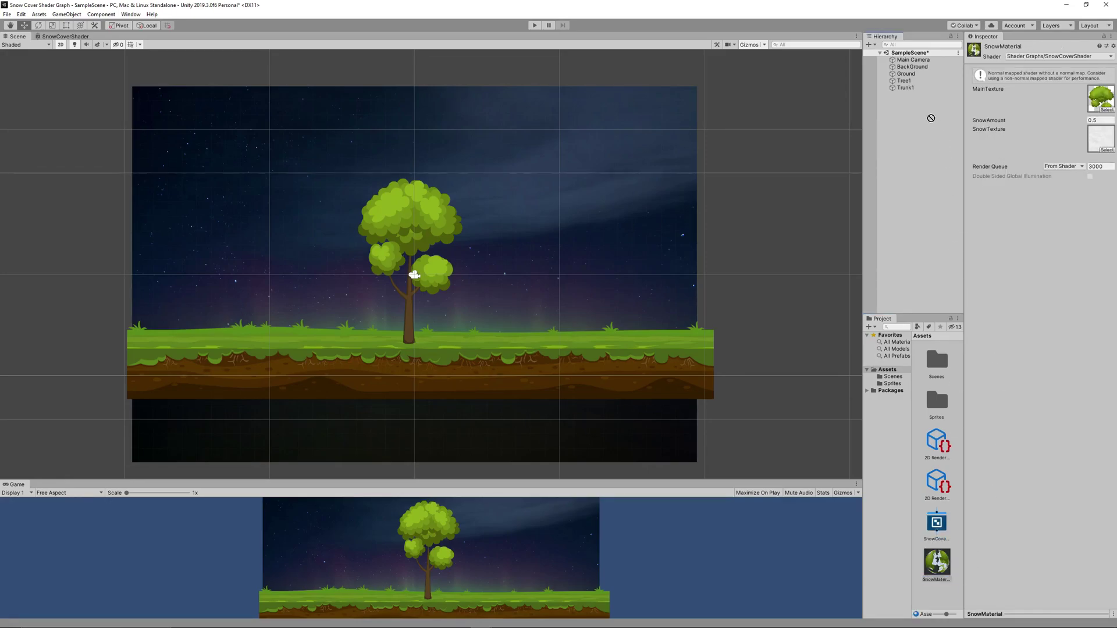
left_click_drag(912, 86, 909, 82)
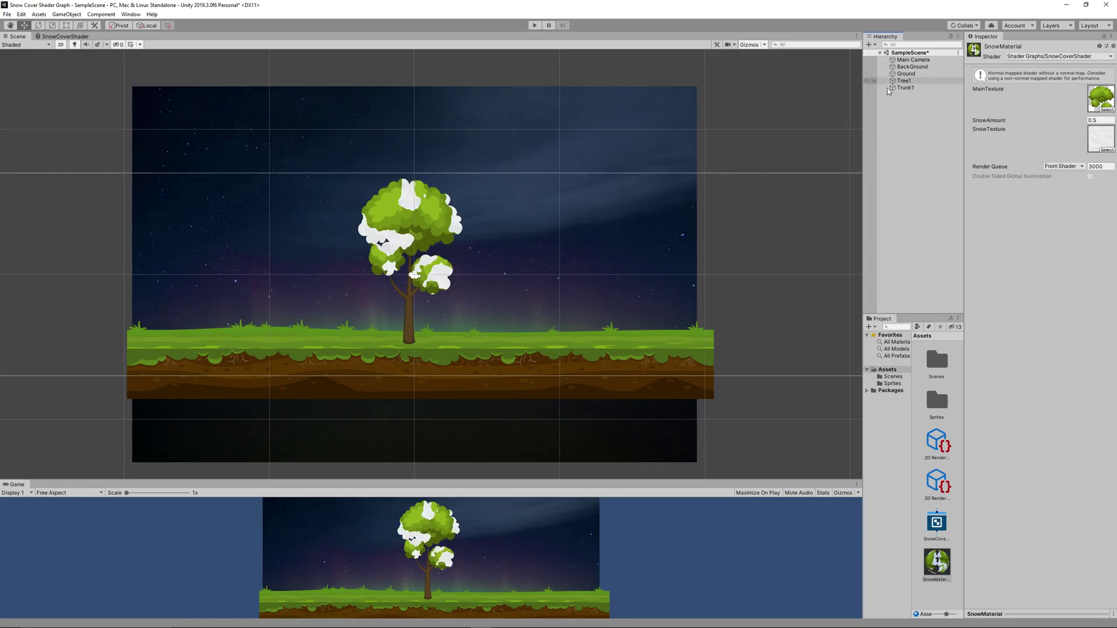
left_click(925, 81)
left_click(970, 236)
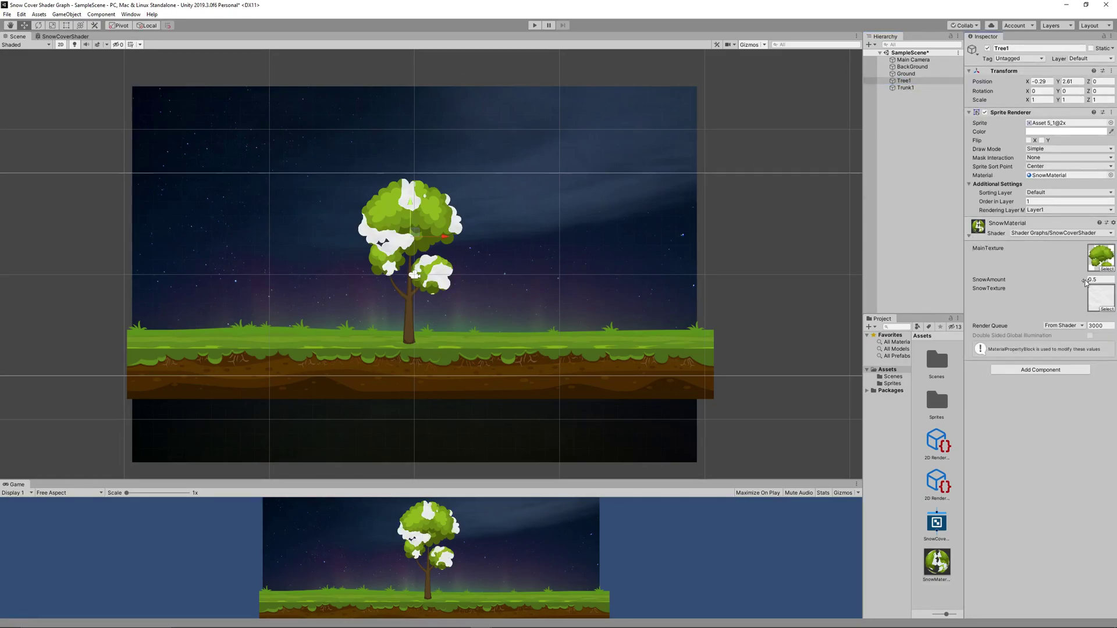